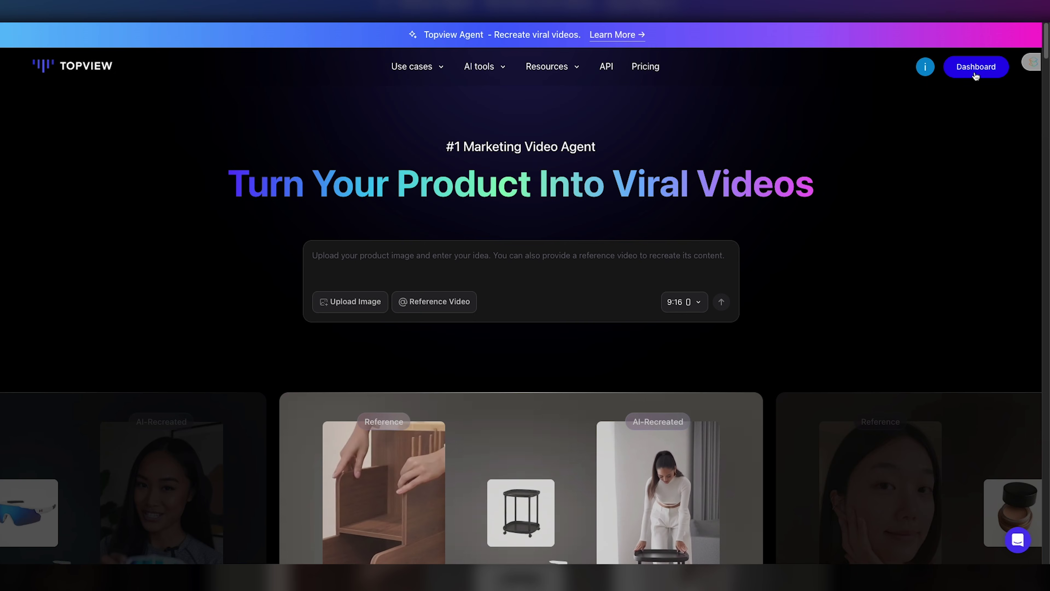
Go from the landing page's Dashboard to Projects, listing five Untitled video Avatar 4 projects
{"action": "left_click", "coordinate": [973, 71]}
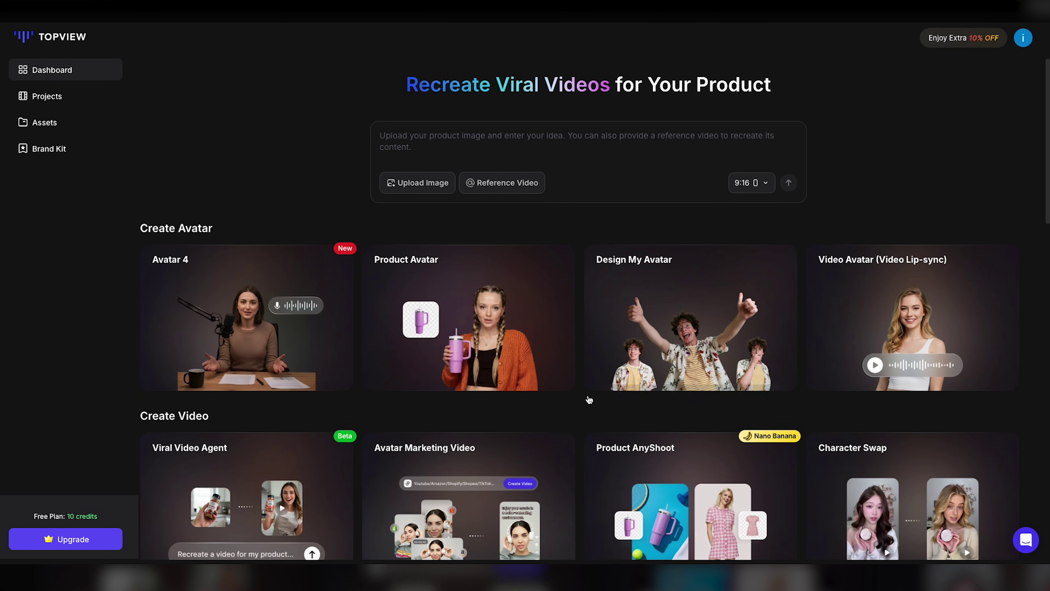
{"action": "left_click", "coordinate": [57, 104]}
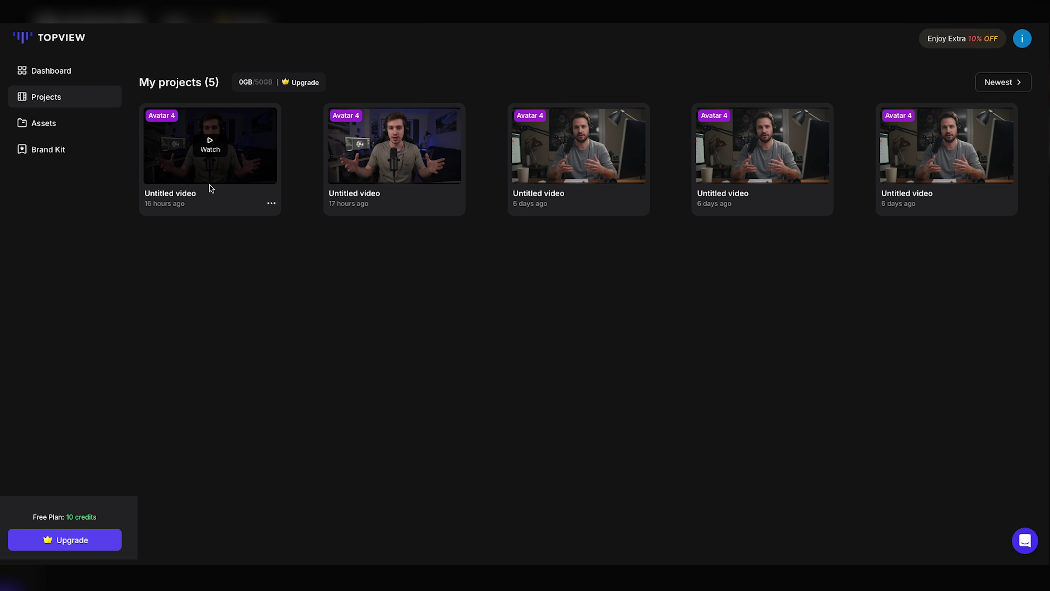
Play the preview of the newest Untitled video Avatar 4 project
{"action": "left_click", "coordinate": [226, 167]}
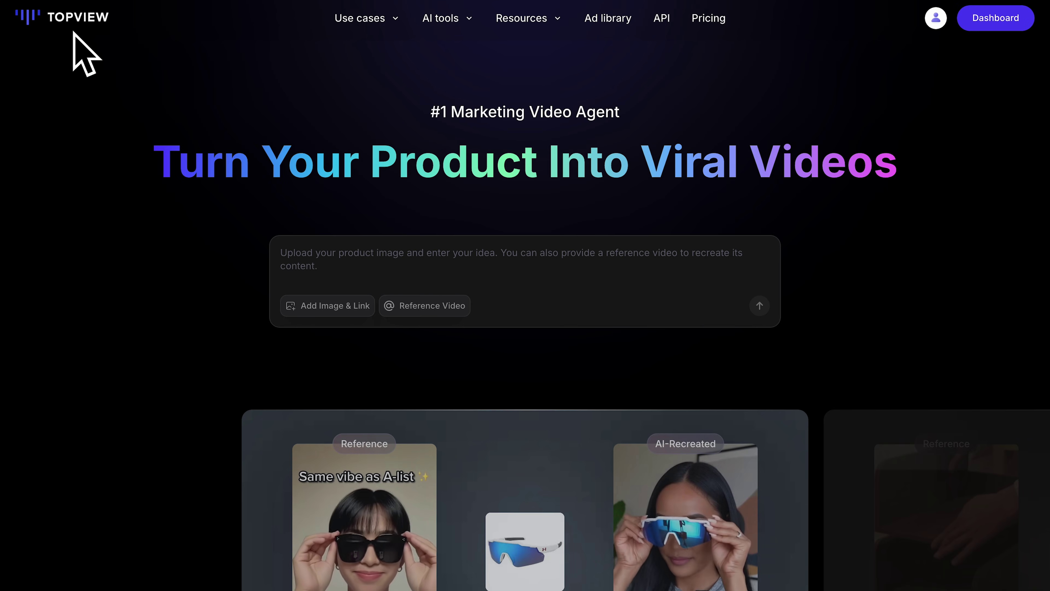
{"action": "scroll", "coordinate": [527, 143], "scroll_direction": "down", "scroll_amount": 6}
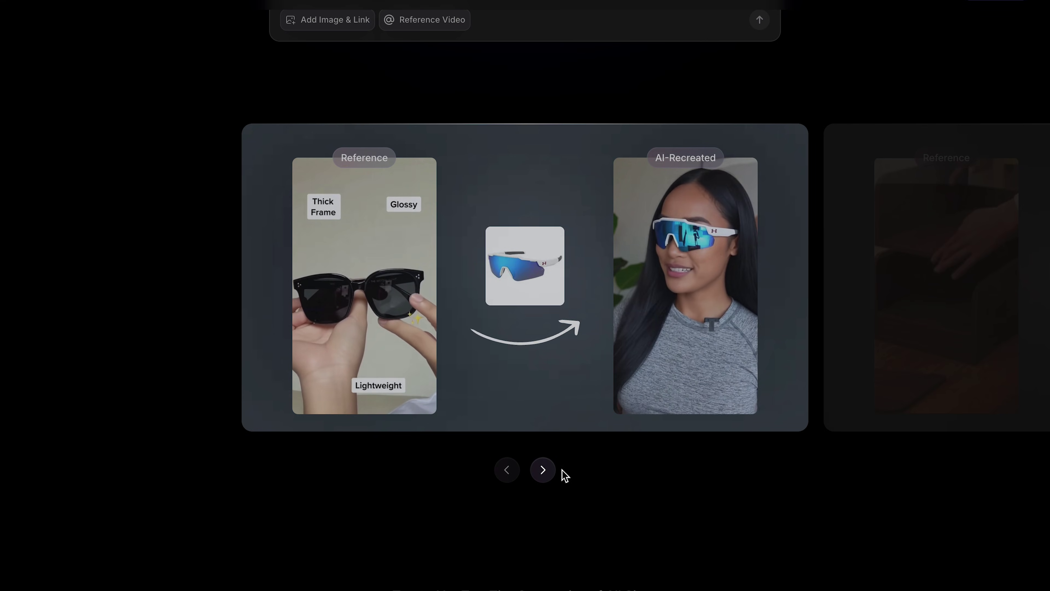
{"action": "left_click", "coordinate": [543, 470]}
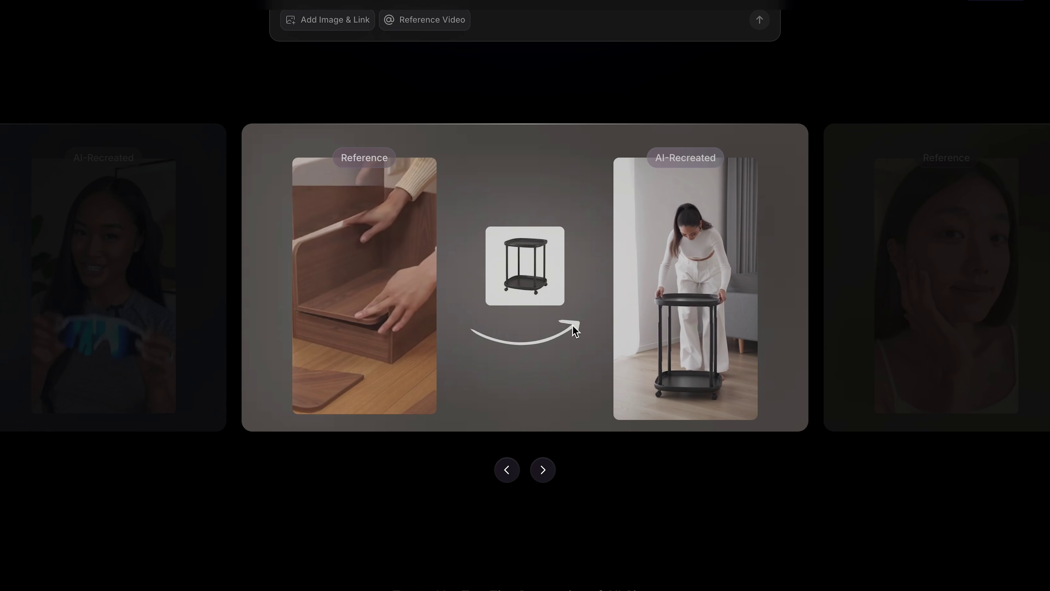
{"action": "left_click", "coordinate": [543, 470]}
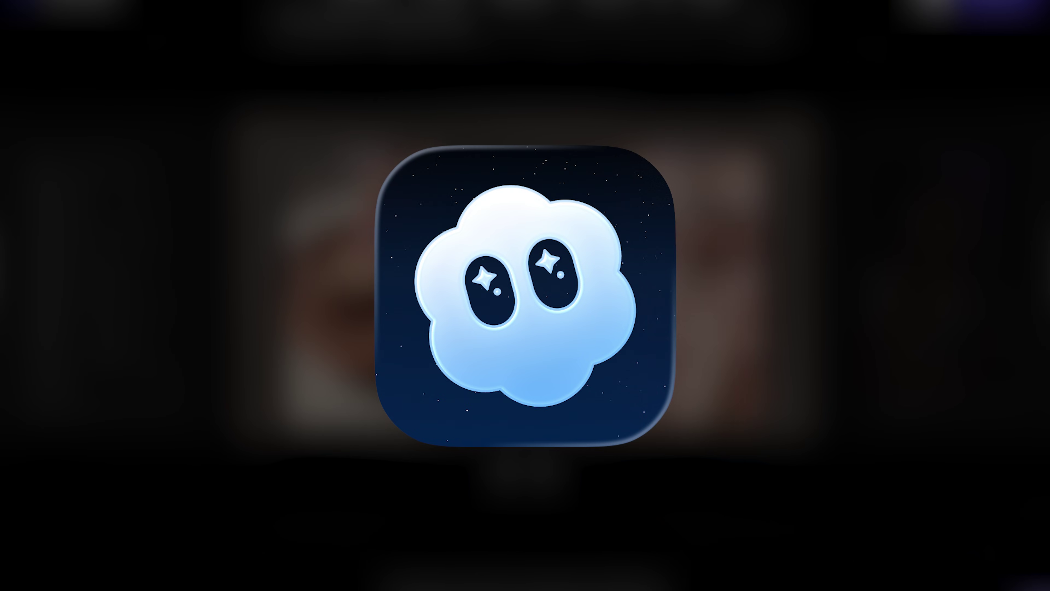
{"action": "scroll", "coordinate": [522, 447], "scroll_direction": "down", "scroll_amount": 8}
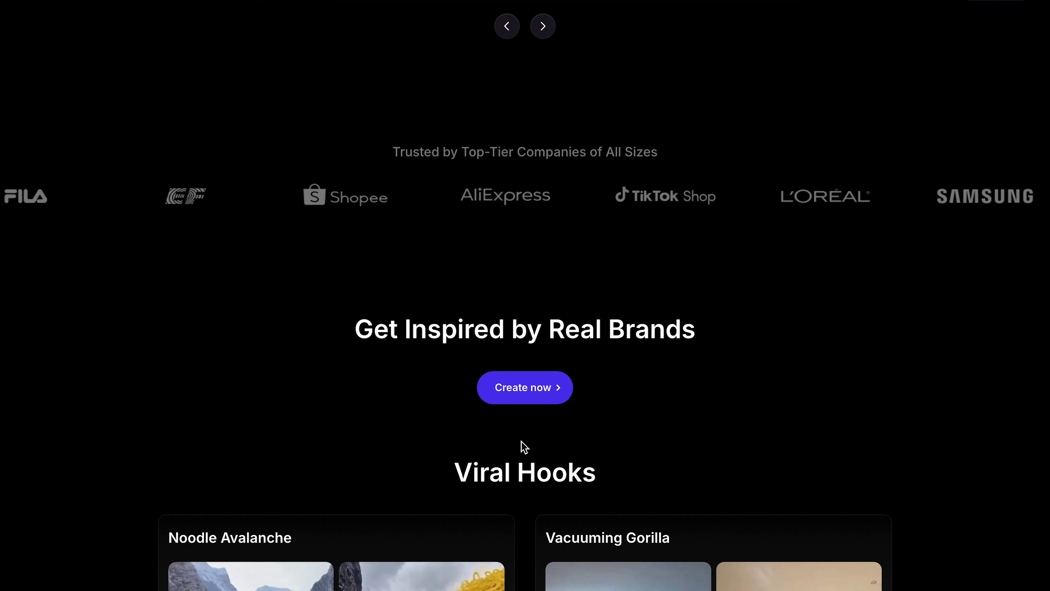
{"action": "scroll", "coordinate": [525, 447], "scroll_direction": "down", "scroll_amount": 10}
{"action": "scroll", "coordinate": [524, 447], "scroll_direction": "down", "scroll_amount": 12}
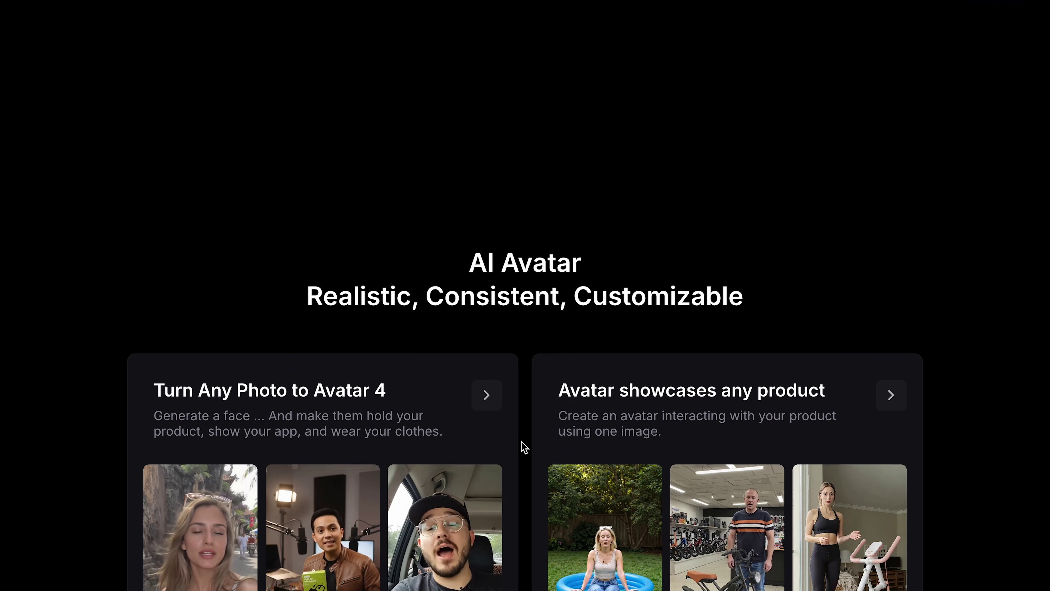
{"action": "scroll", "coordinate": [522, 446], "scroll_direction": "down", "scroll_amount": 4}
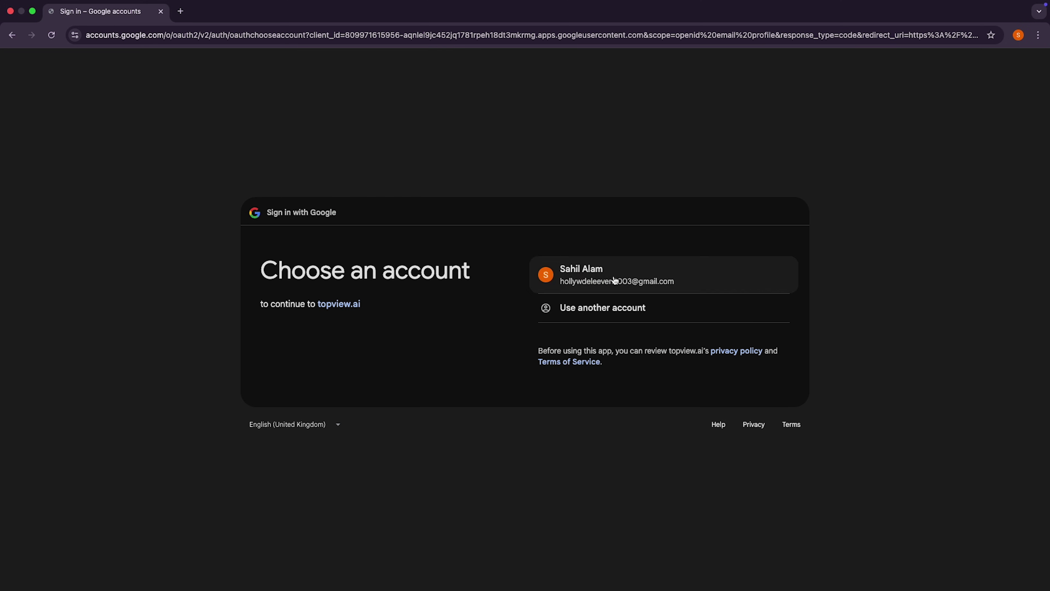
Sign in with the Google account and start a new video from the Avatar 4 card
{"action": "left_click", "coordinate": [615, 280]}
{"action": "left_click", "coordinate": [750, 419]}
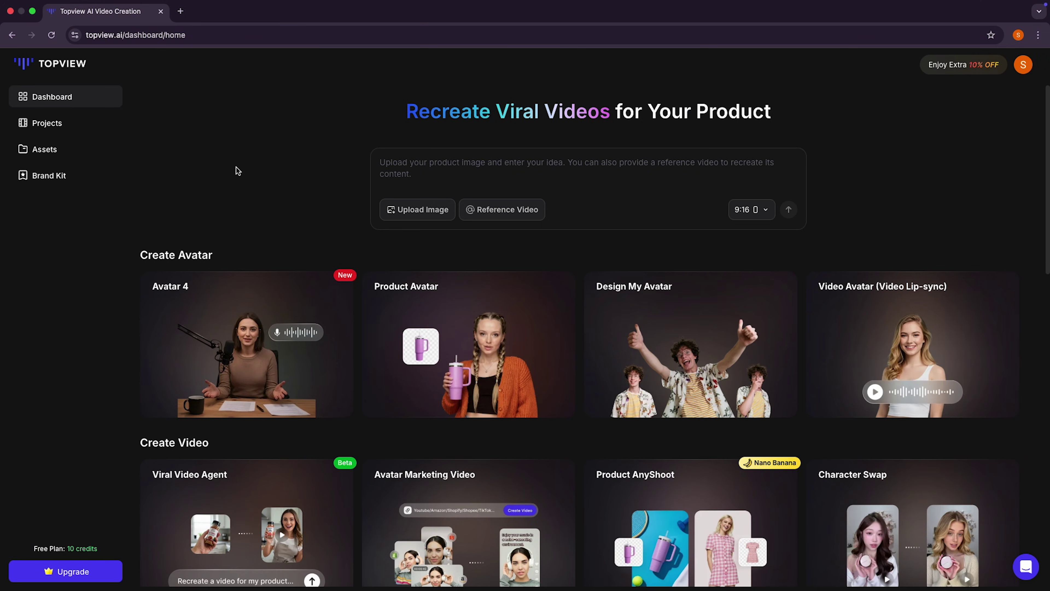
{"action": "scroll", "coordinate": [257, 167], "scroll_direction": "down", "scroll_amount": 2}
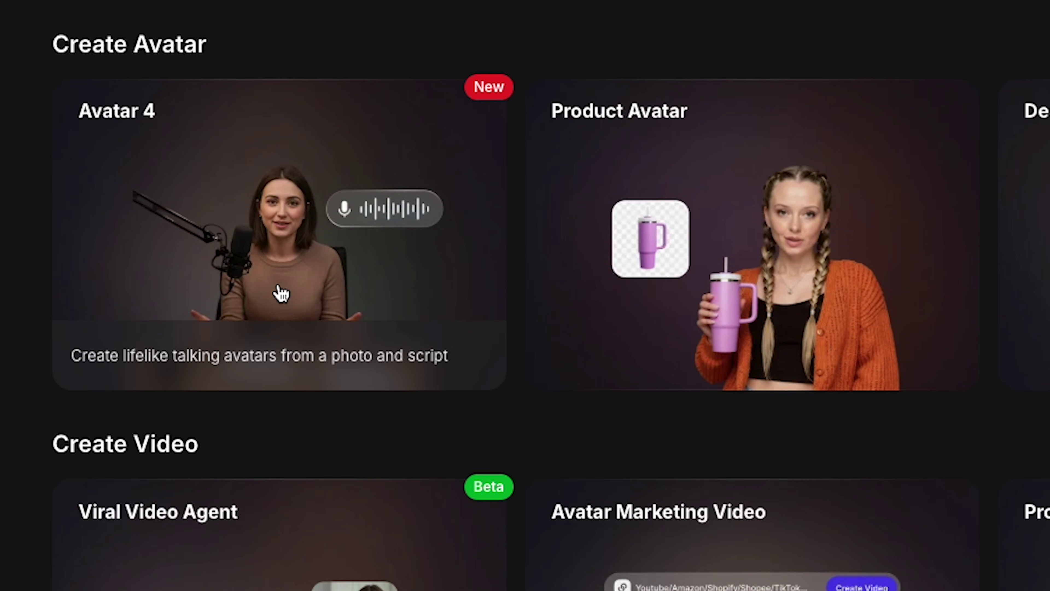
{"action": "left_click", "coordinate": [237, 263]}
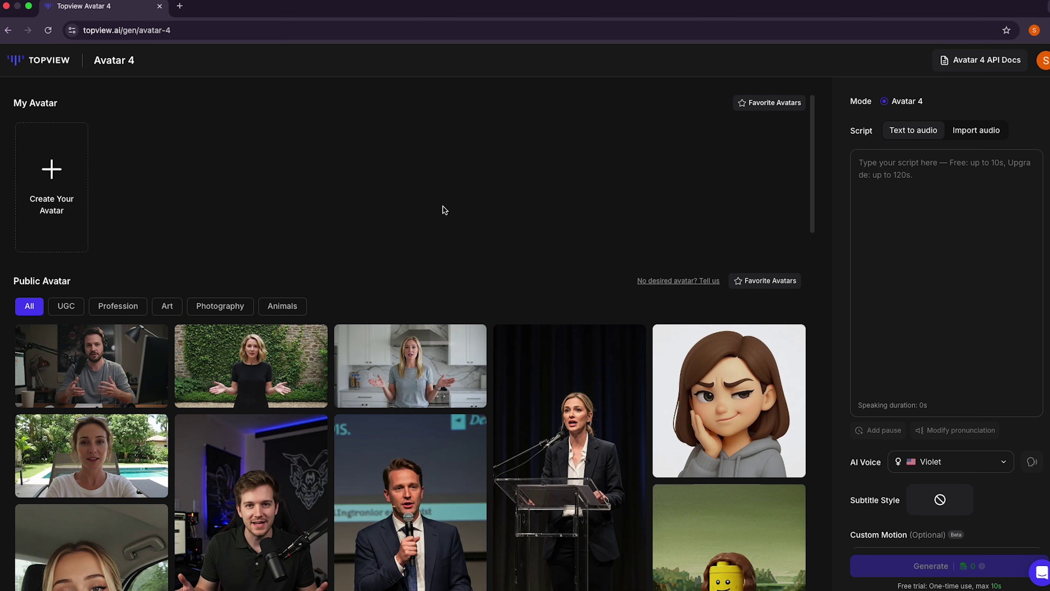
Pick the headphones streamer avatar (voice Dylan) and reveal Create Your Avatar's Upload, Prompts, Assets sources
{"action": "scroll", "coordinate": [430, 232], "scroll_direction": "down", "scroll_amount": 1}
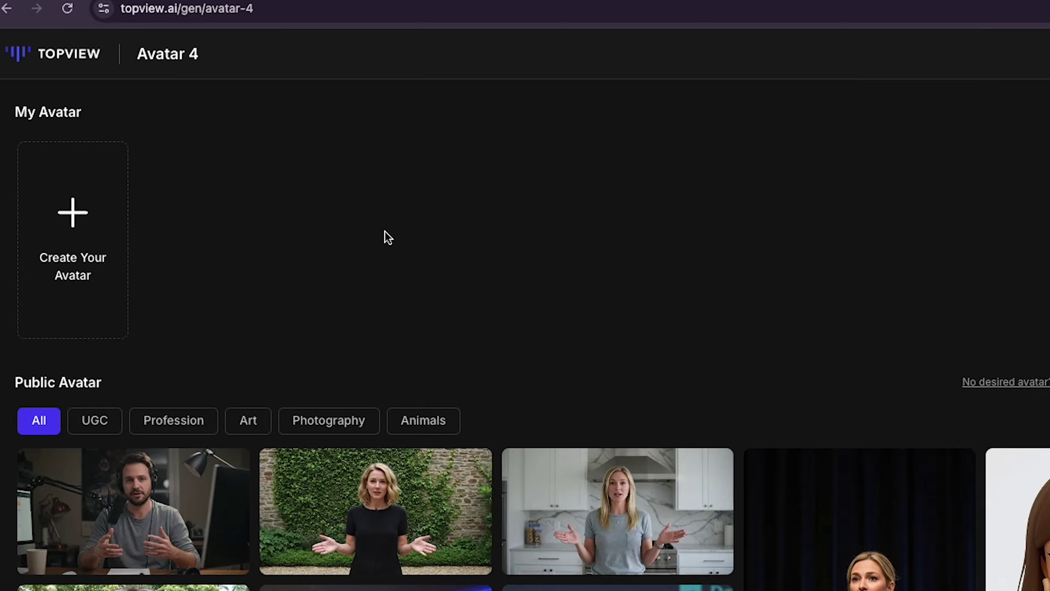
{"action": "mouse_move", "coordinate": [91, 190]}
{"action": "mouse_move", "coordinate": [124, 353]}
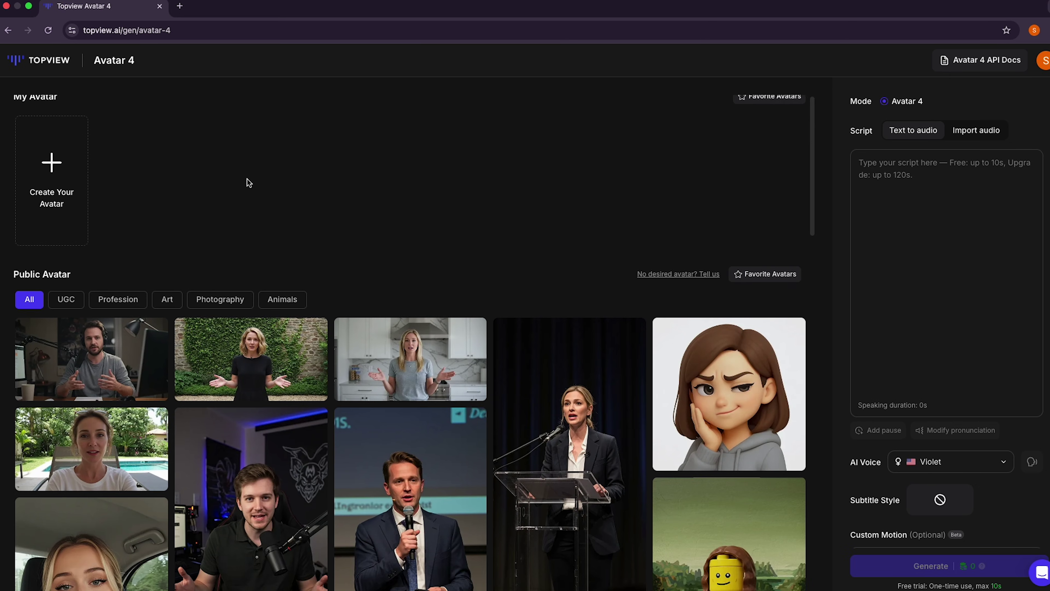
{"action": "scroll", "coordinate": [526, 302], "scroll_direction": "down", "scroll_amount": 5}
{"action": "scroll", "coordinate": [35, 140], "scroll_direction": "up", "scroll_amount": 2}
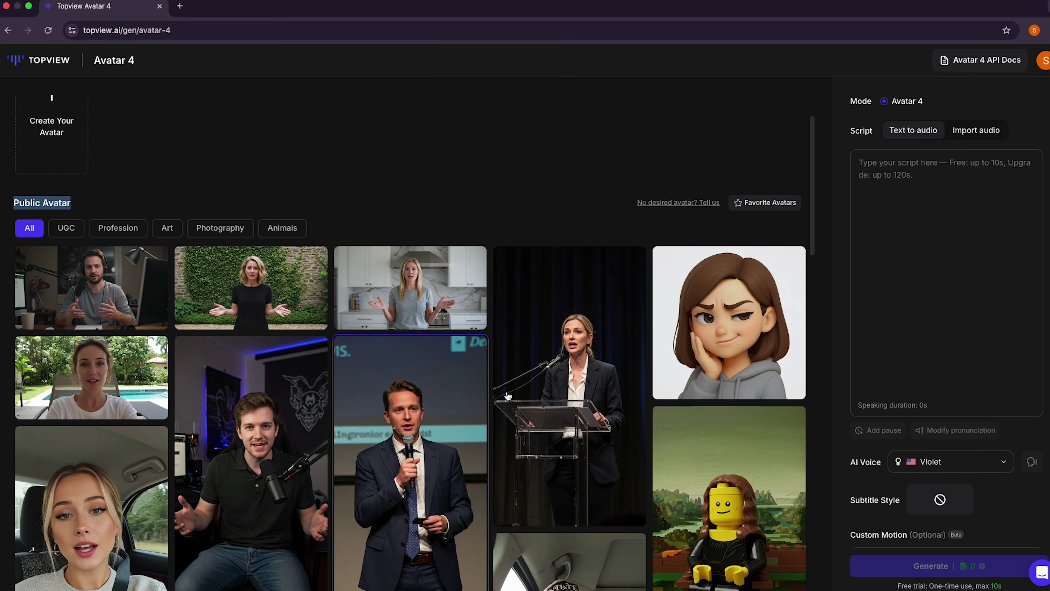
{"action": "scroll", "coordinate": [419, 351], "scroll_direction": "down", "scroll_amount": 2}
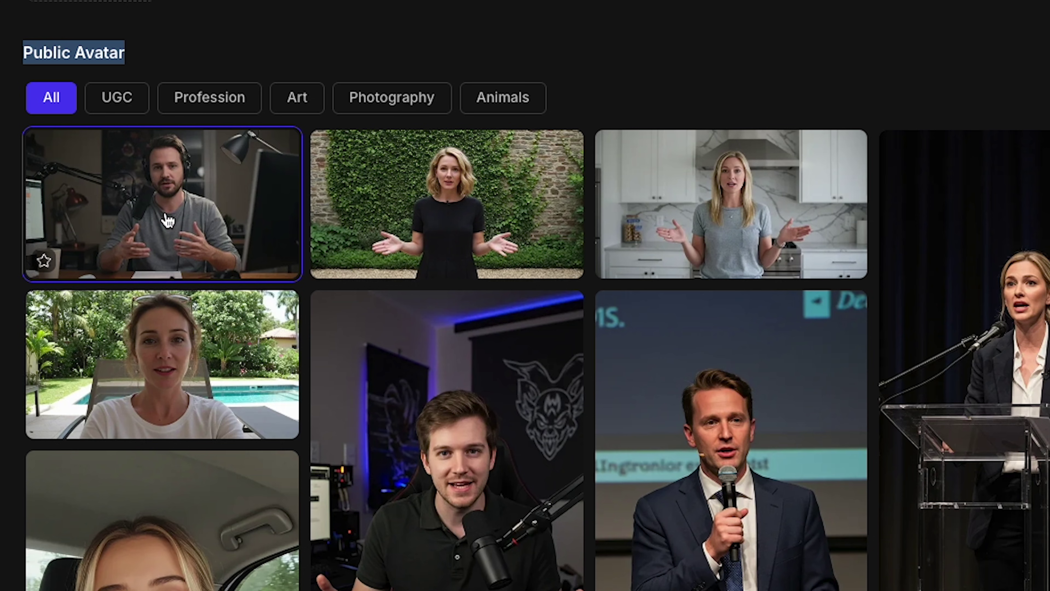
{"action": "scroll", "coordinate": [160, 224], "scroll_direction": "down", "scroll_amount": 10}
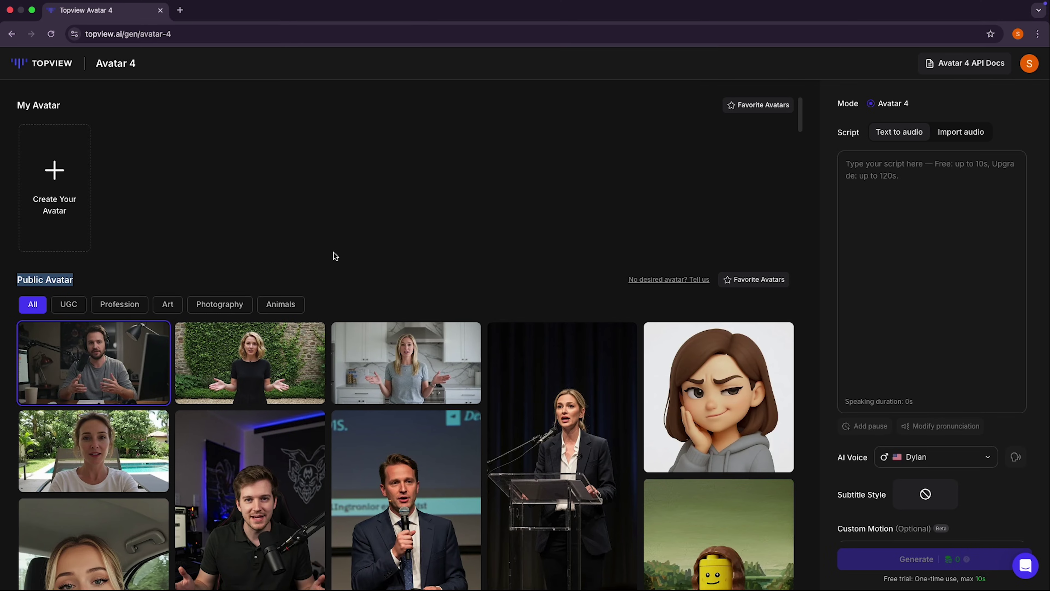
{"action": "left_click", "coordinate": [277, 212]}
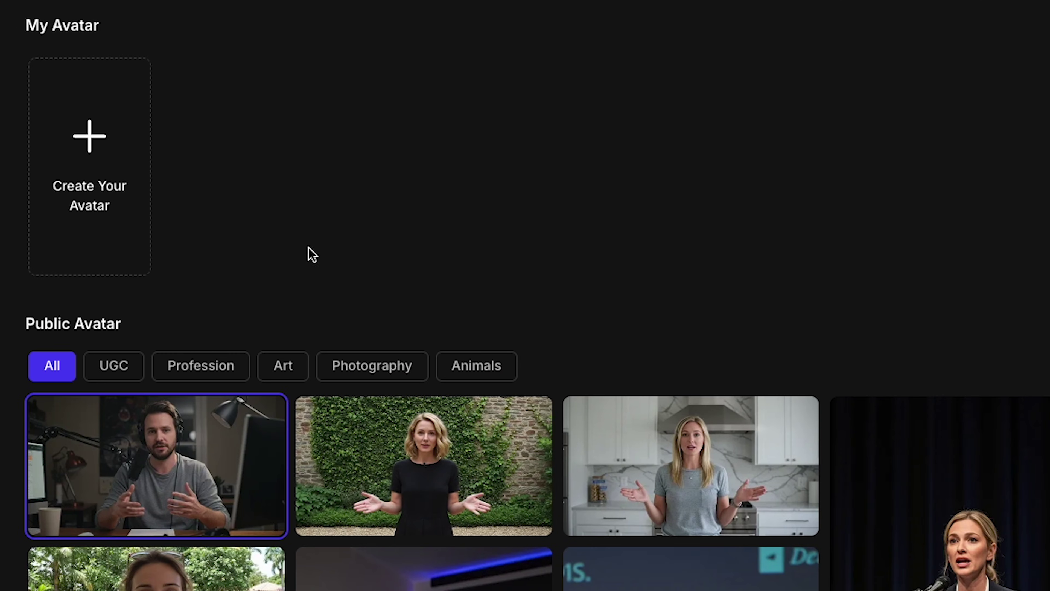
{"action": "scroll", "coordinate": [304, 187], "scroll_direction": "down", "scroll_amount": 5}
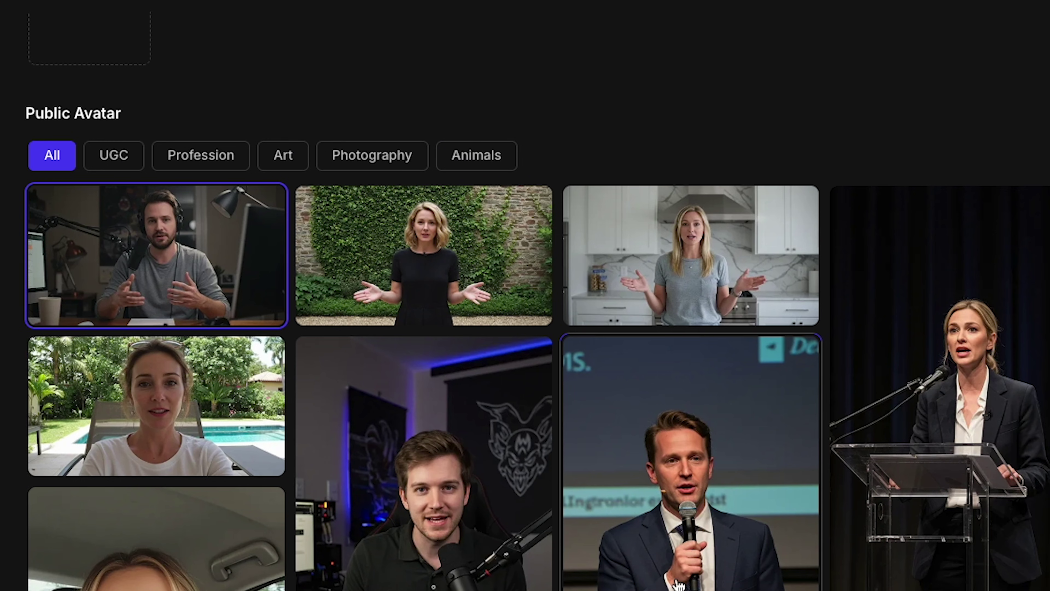
{"action": "scroll", "coordinate": [678, 584], "scroll_direction": "down", "scroll_amount": 8}
{"action": "scroll", "coordinate": [822, 500], "scroll_direction": "down", "scroll_amount": 5}
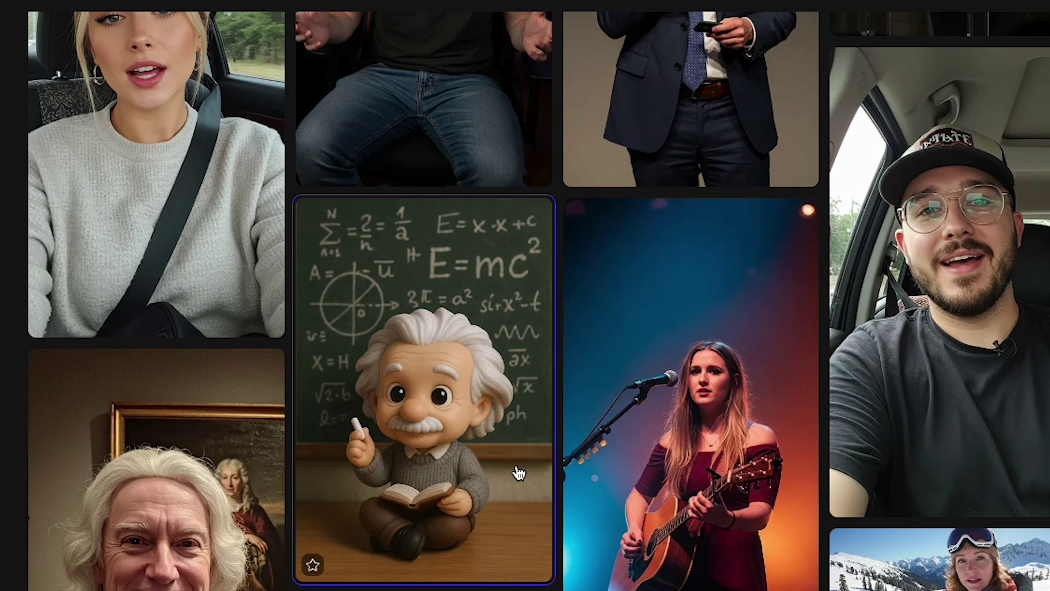
{"action": "scroll", "coordinate": [519, 471], "scroll_direction": "up", "scroll_amount": 20}
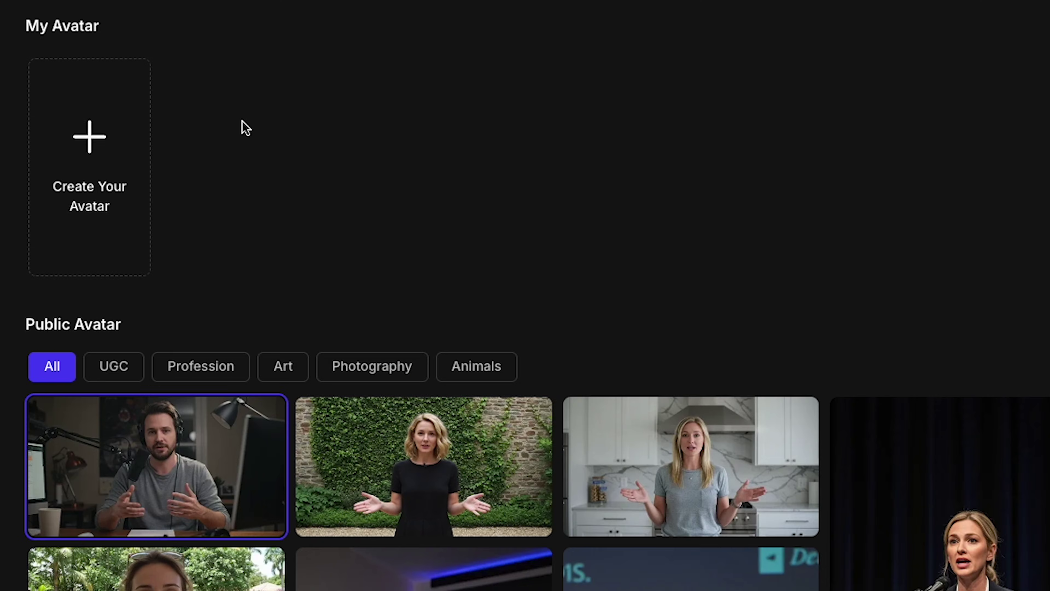
{"action": "mouse_move", "coordinate": [125, 152]}
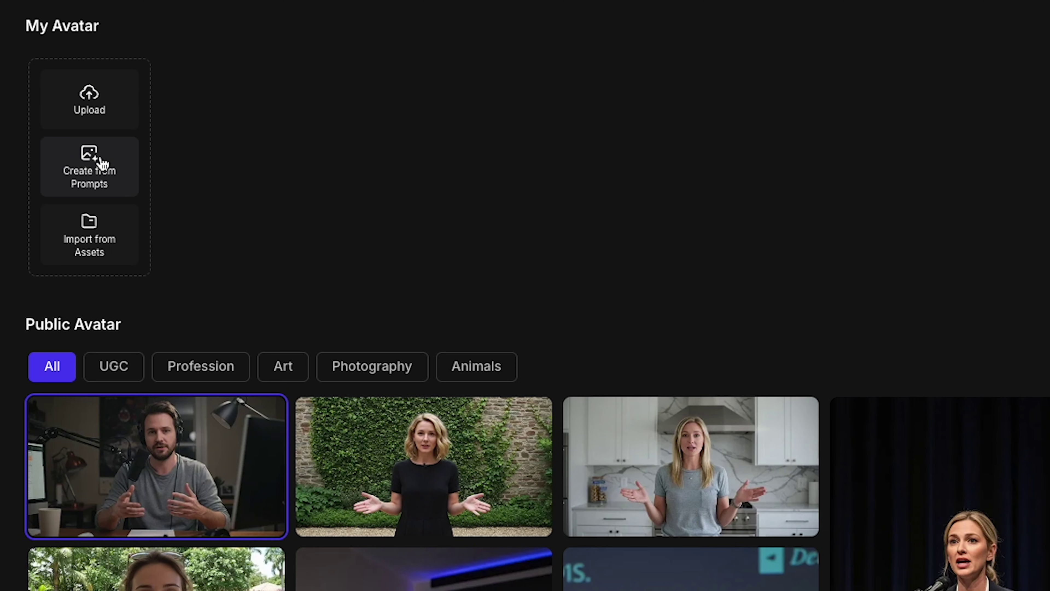
In Create from Prompts, compare the Set With Prompts and Set From Photo face options
{"action": "left_click", "coordinate": [102, 163]}
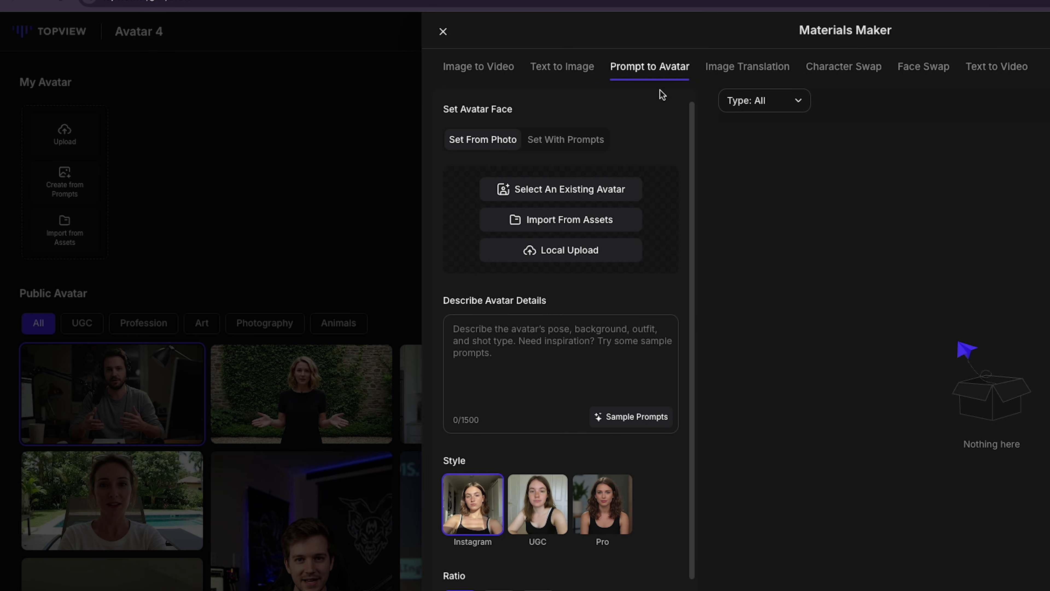
{"action": "left_click", "coordinate": [556, 141]}
{"action": "left_click", "coordinate": [484, 142]}
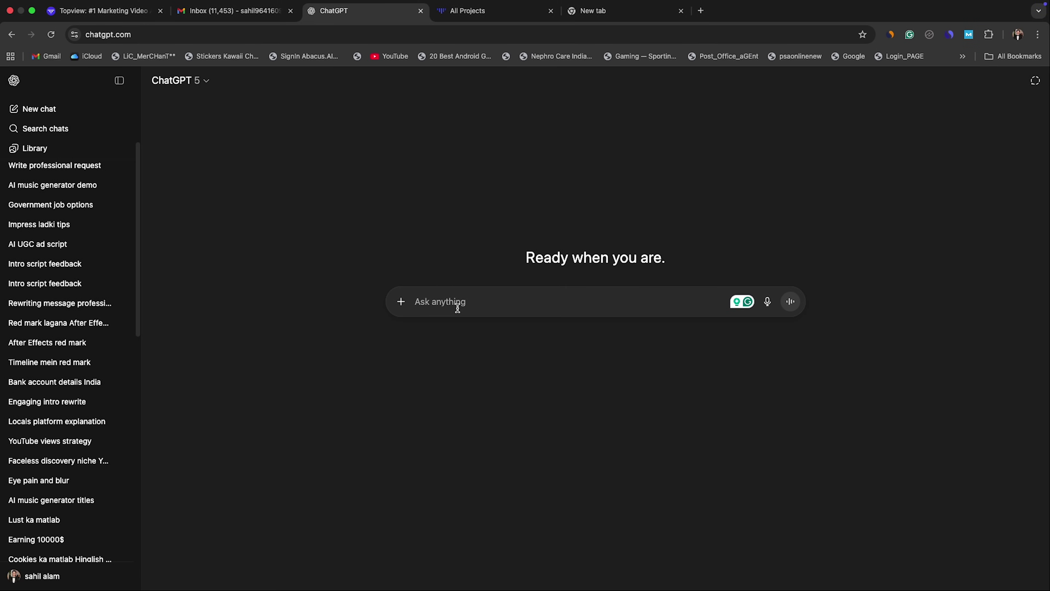
Ask ChatGPT for an ultra-realistic YouTuber avatar image prompt and select the generated prompt
{"action": "type", "text": "H"}
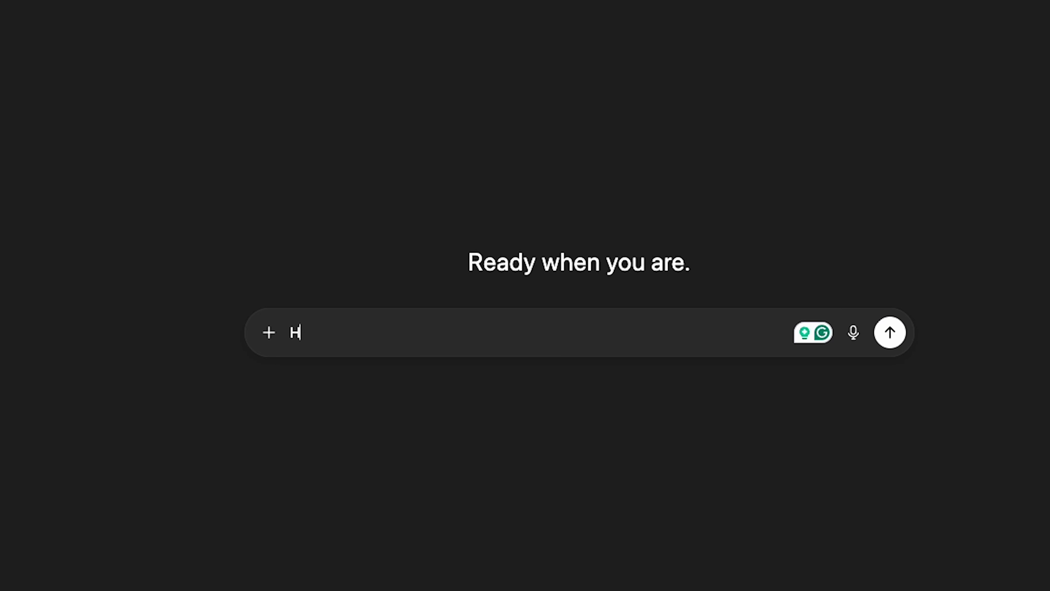
{"action": "type", "text": "ey chagpt i need"}
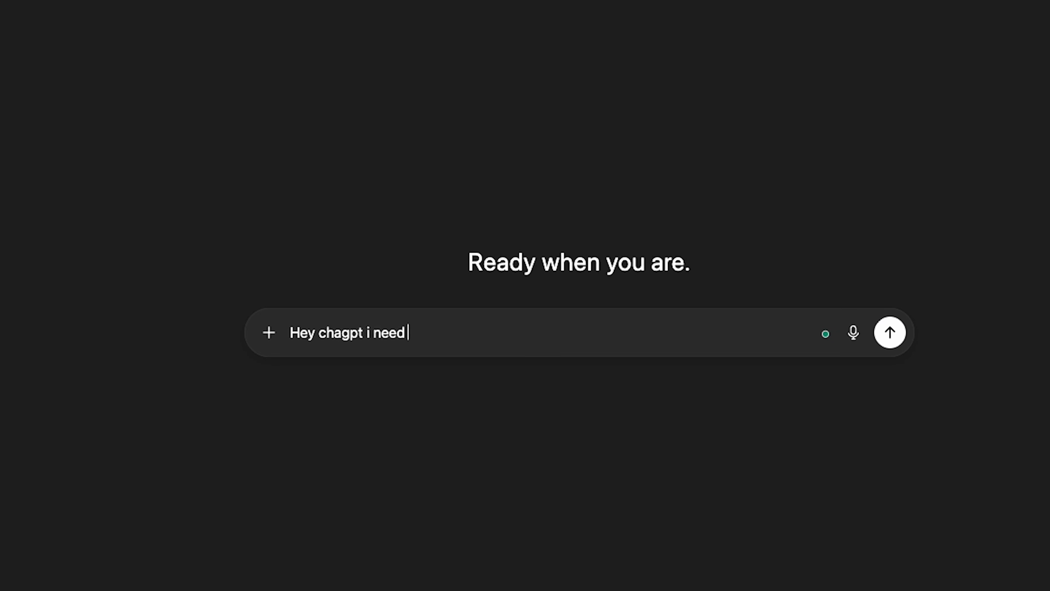
{"action": "type", "text": " a ultra reasltic ai avatar iamge to make this iamge "}
{"action": "type", "text": "into avatar video my m"}
{"action": "type", "text": "ain focuss the avatar look"}
{"action": "type", "text": "s like a real human with prof"}
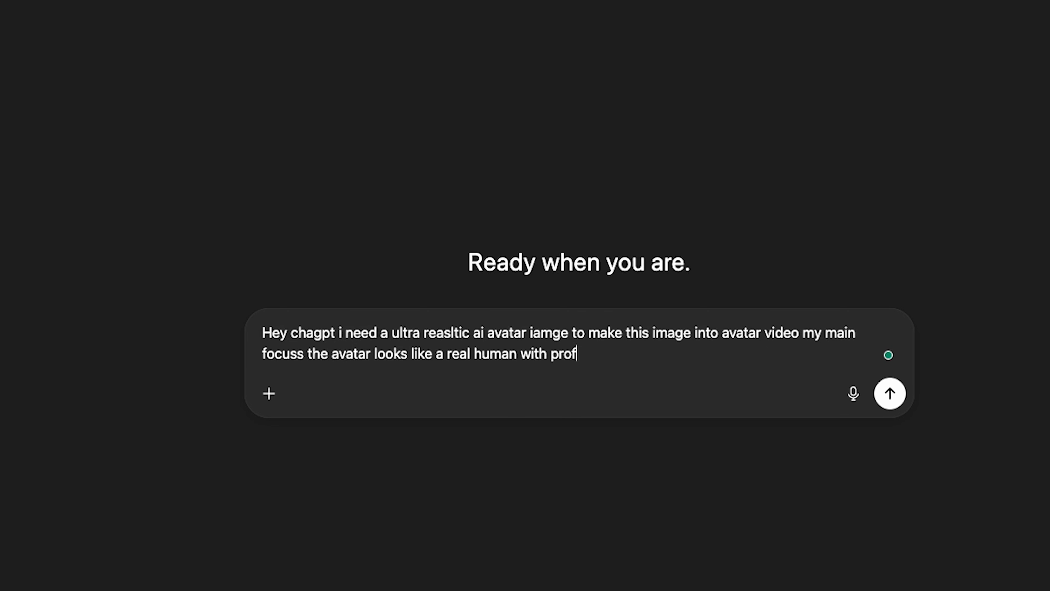
{"action": "type", "text": "esnaill studio like cinimatic like perfe"}
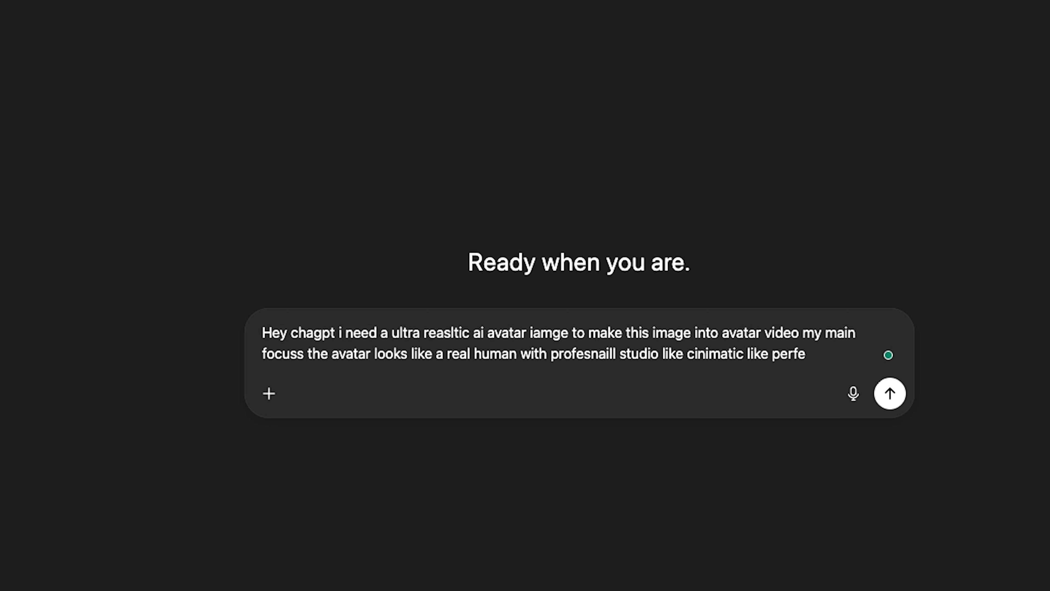
{"action": "type", "text": "ct lighting setup with headphone and "}
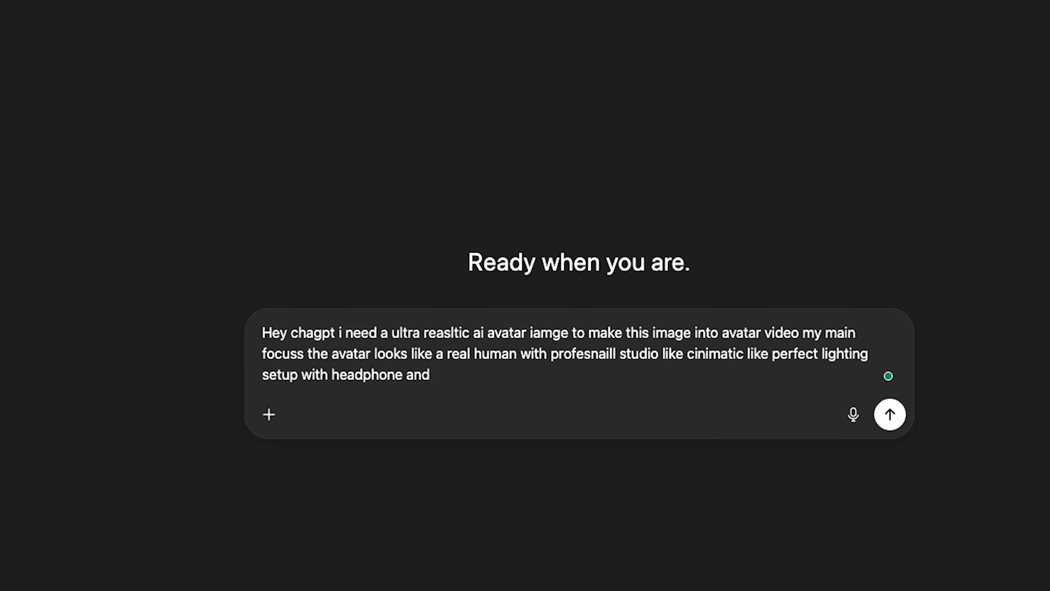
{"action": "type", "text": "feels like profesnail youtuber"}
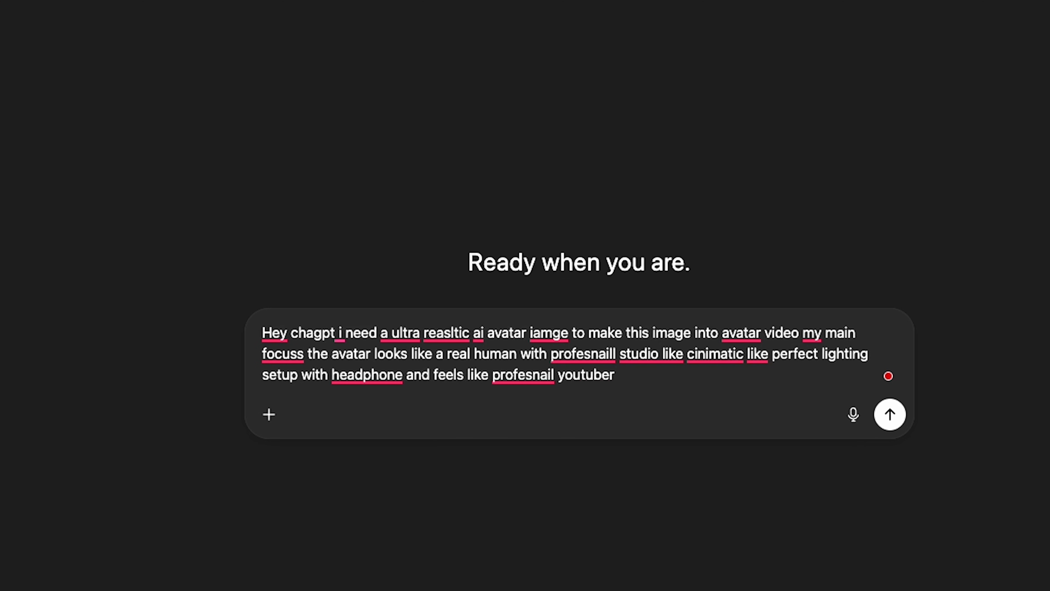
{"action": "type", "text": " talking in front of camera with hand "}
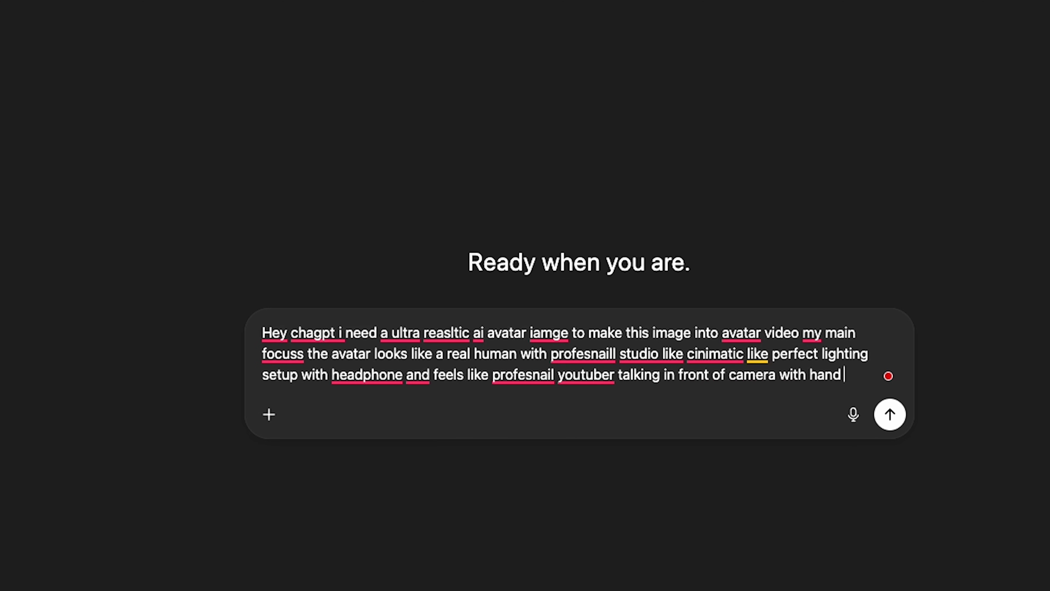
{"action": "type", "text": "movments and he is waring whi"}
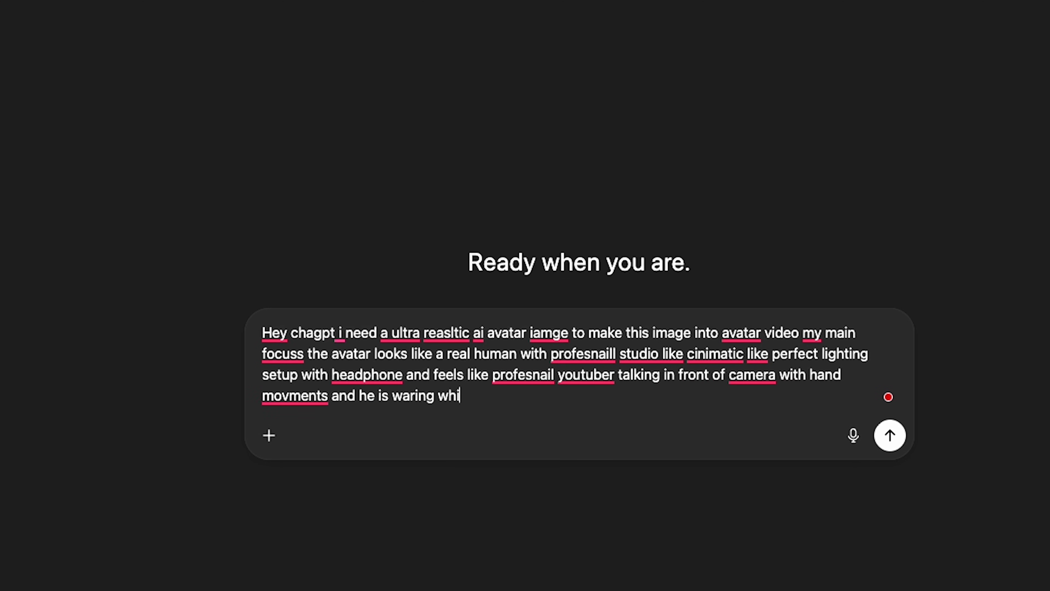
{"action": "type", "text": "ite hoddie with named Angel and he looks soo hand"}
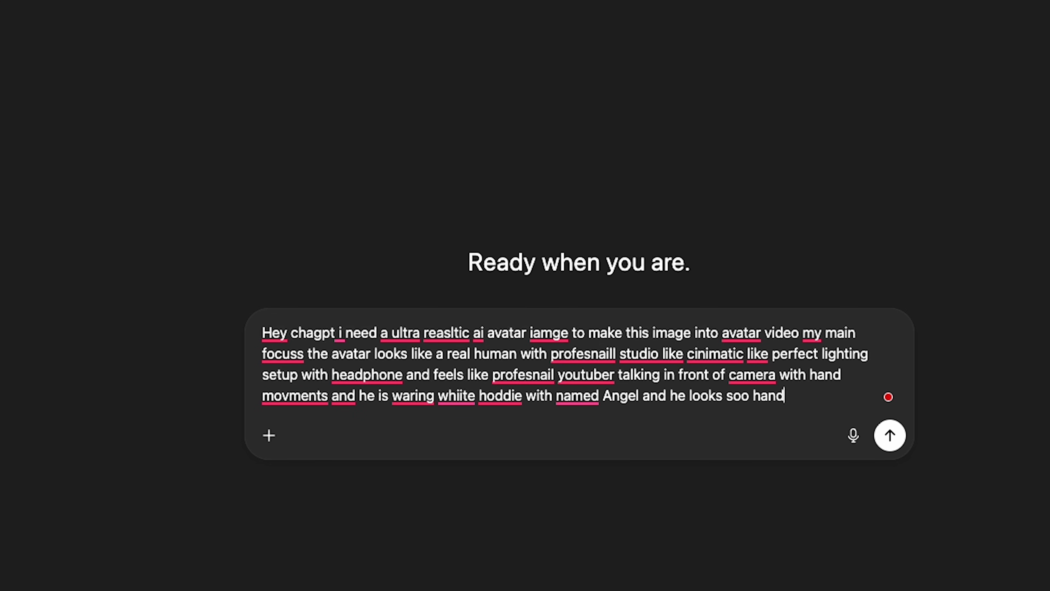
{"action": "type", "text": "some andsamrt with 28 age and perfect black"}
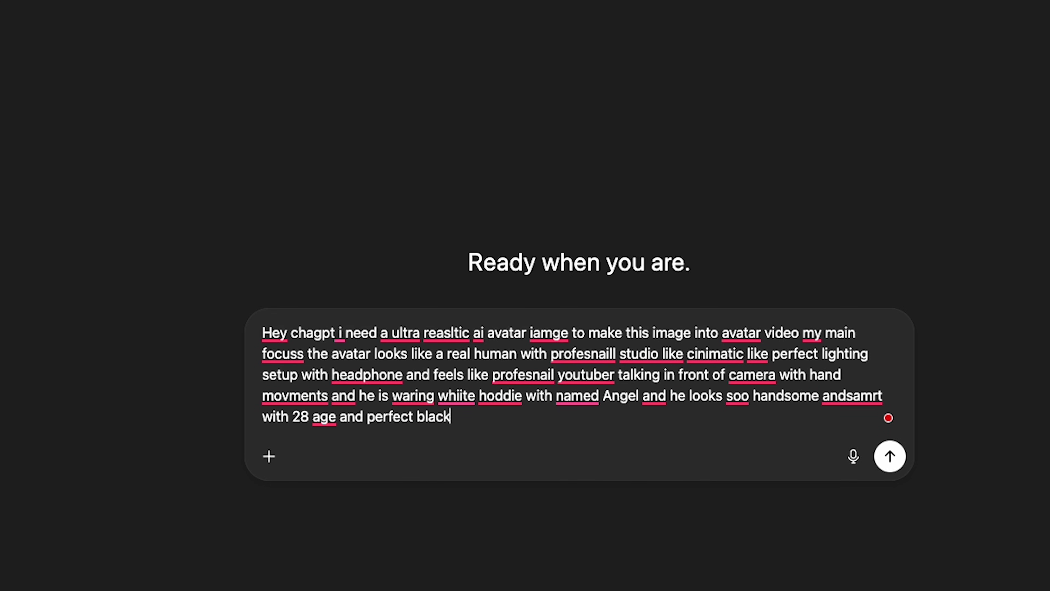
{"action": "type", "text": " hair .... write this prompt perfecty to make this ai avatar in google nano bana na please"}
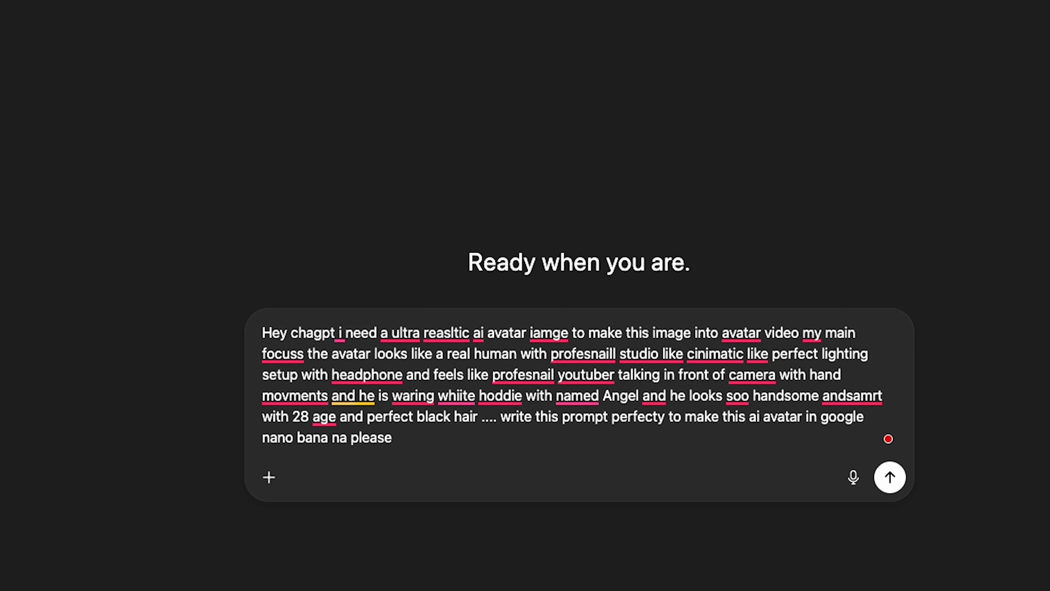
{"action": "key", "text": "Return"}
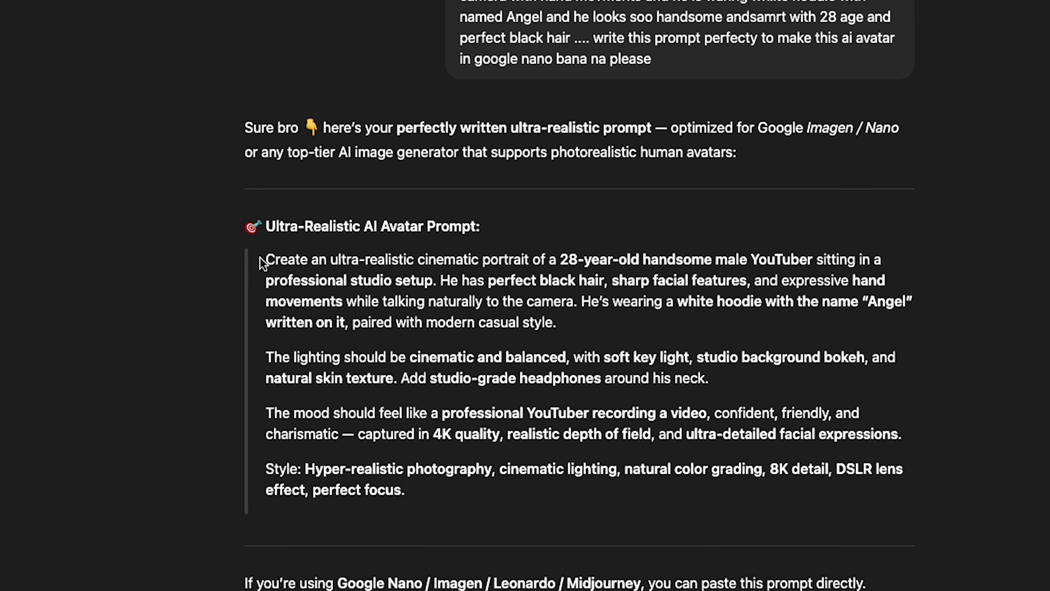
{"action": "left_click_drag", "start_coordinate": [265, 260], "coordinate": [499, 506]}
{"action": "key", "text": "ctrl+c"}
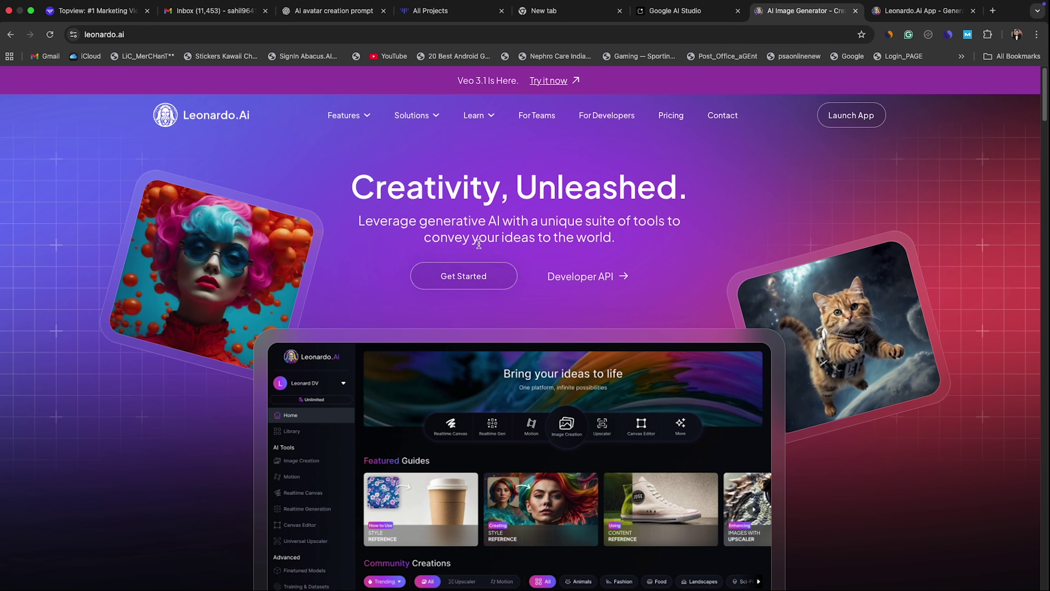
In Leonardo.Ai's Image tool, replace the old prompt with the YouTuber prompt and generate images
{"action": "left_click", "coordinate": [444, 282]}
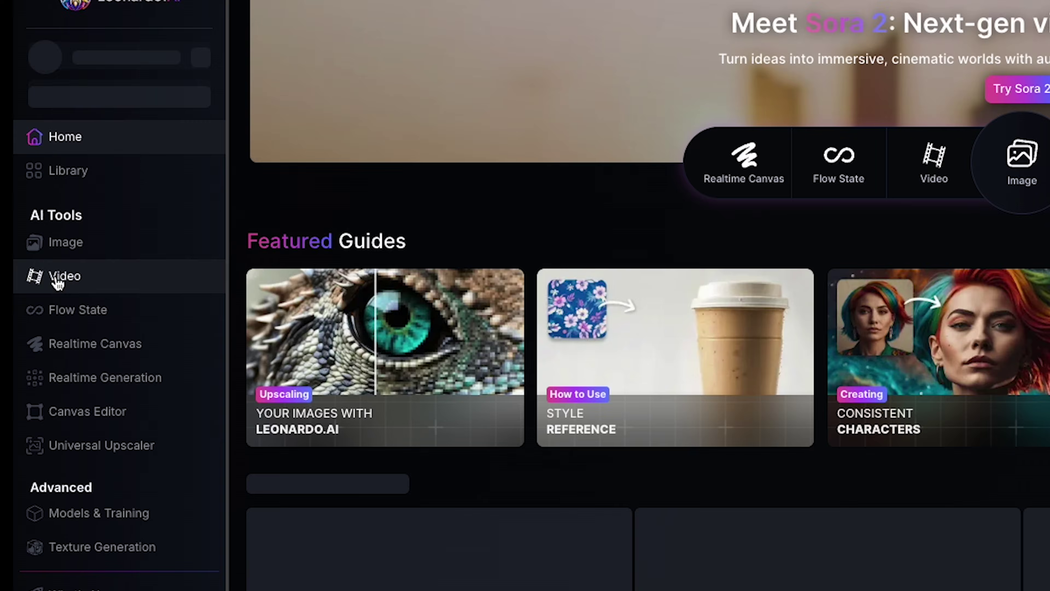
{"action": "left_click", "coordinate": [35, 229]}
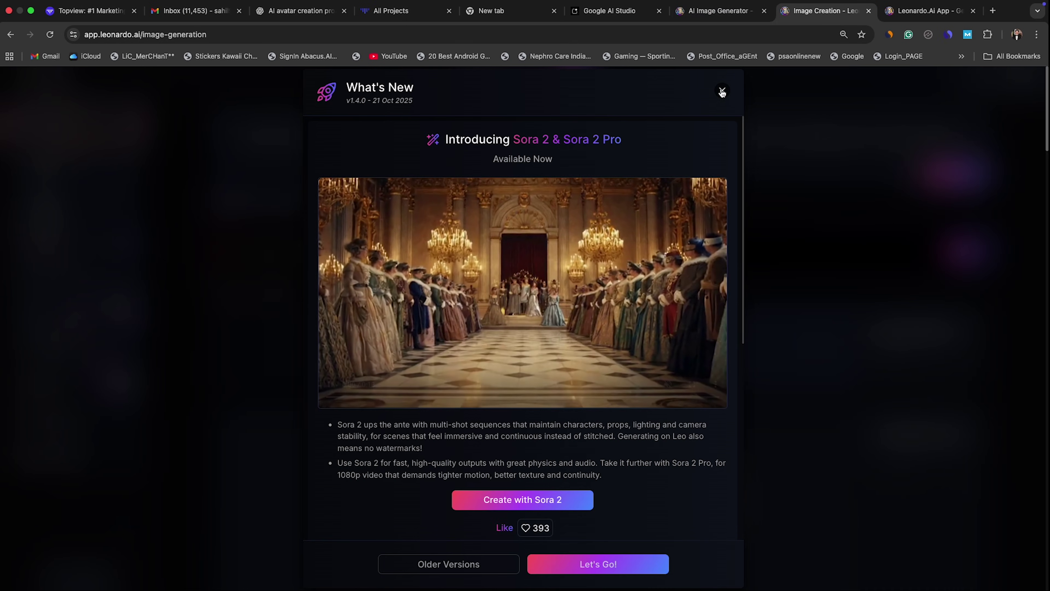
{"action": "left_click", "coordinate": [720, 89]}
{"action": "double_click", "coordinate": [333, 137]}
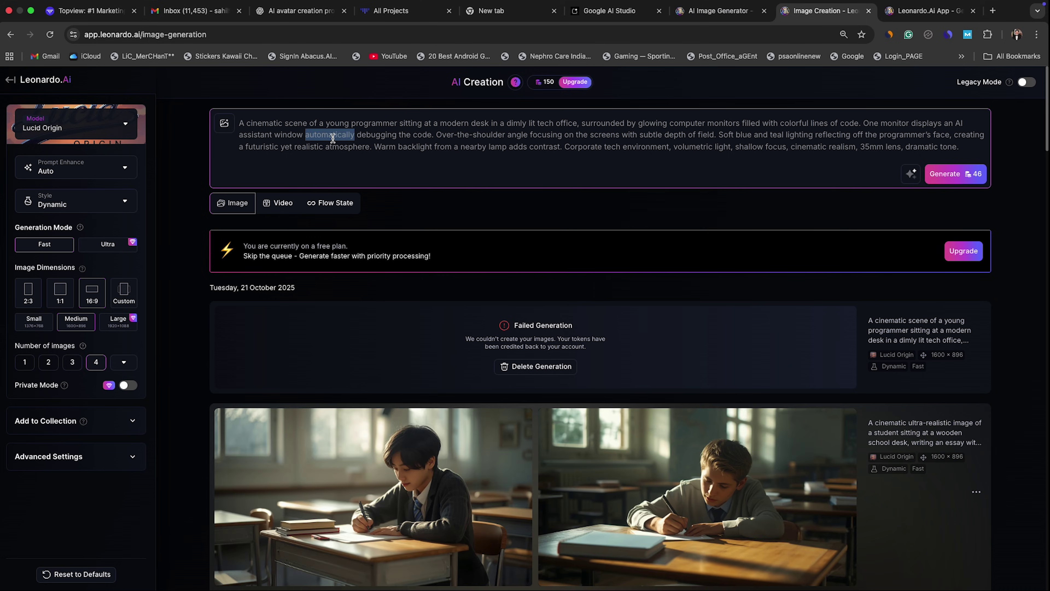
{"action": "key", "text": "ctrl+a"}
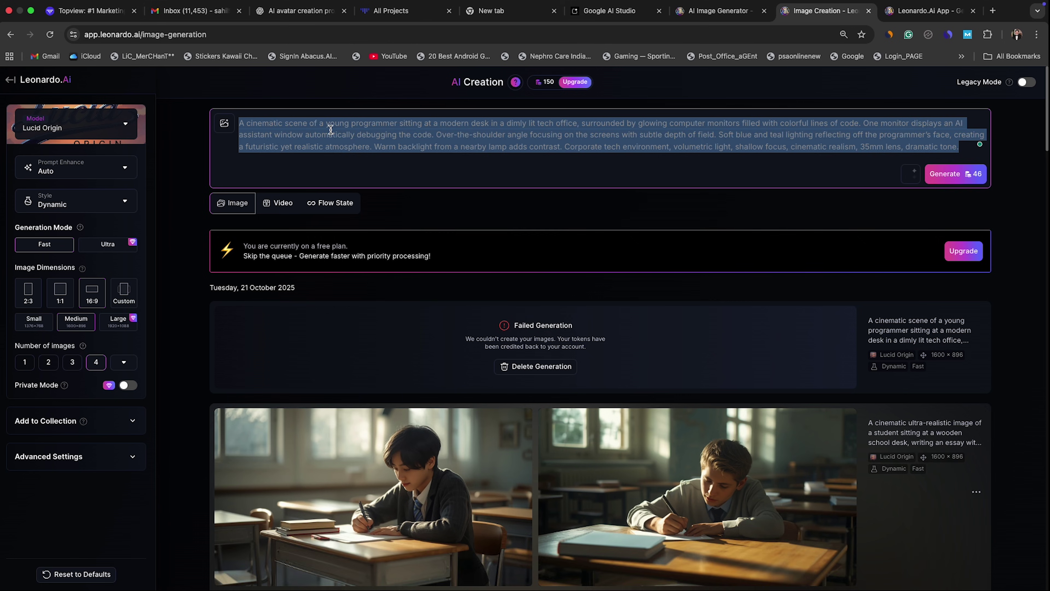
{"action": "key", "text": "ctrl+v"}
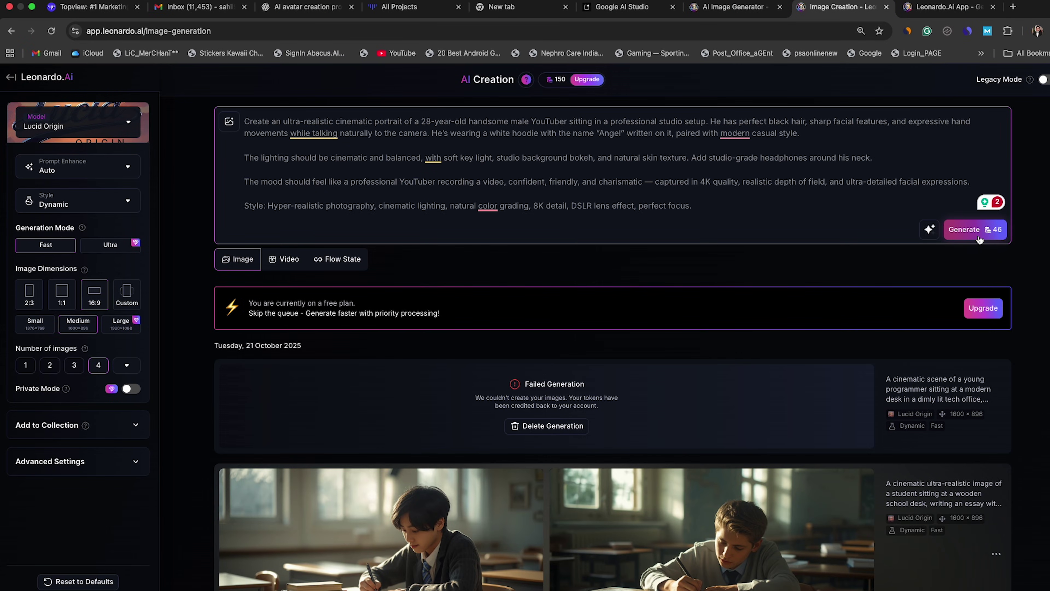
{"action": "left_click", "coordinate": [969, 230]}
Open one generated hoodie portrait and download it as a JPG
{"action": "scroll", "coordinate": [676, 220], "scroll_direction": "down", "scroll_amount": 5}
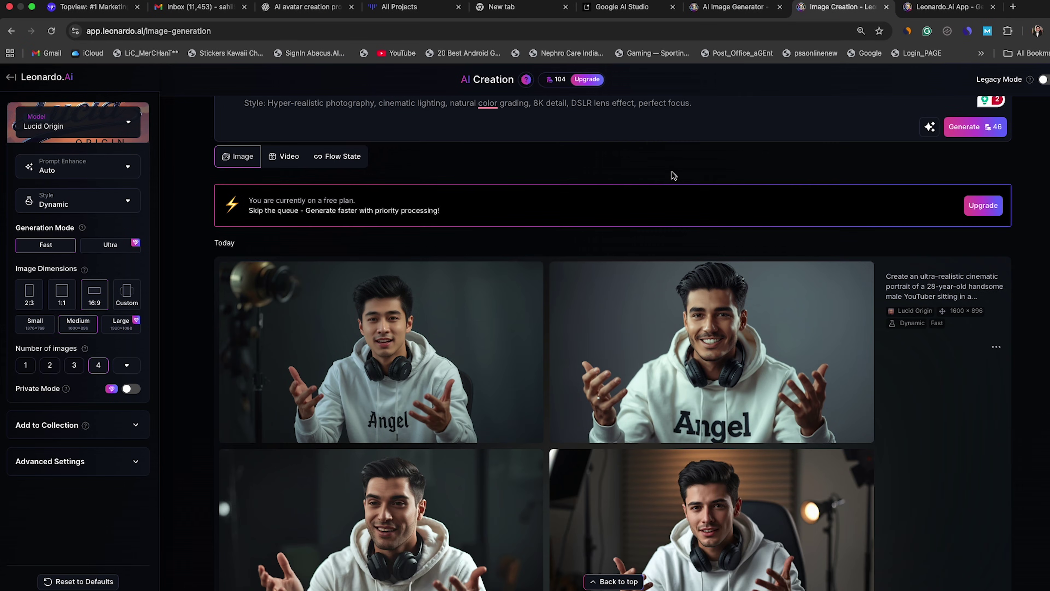
{"action": "left_click", "coordinate": [828, 430]}
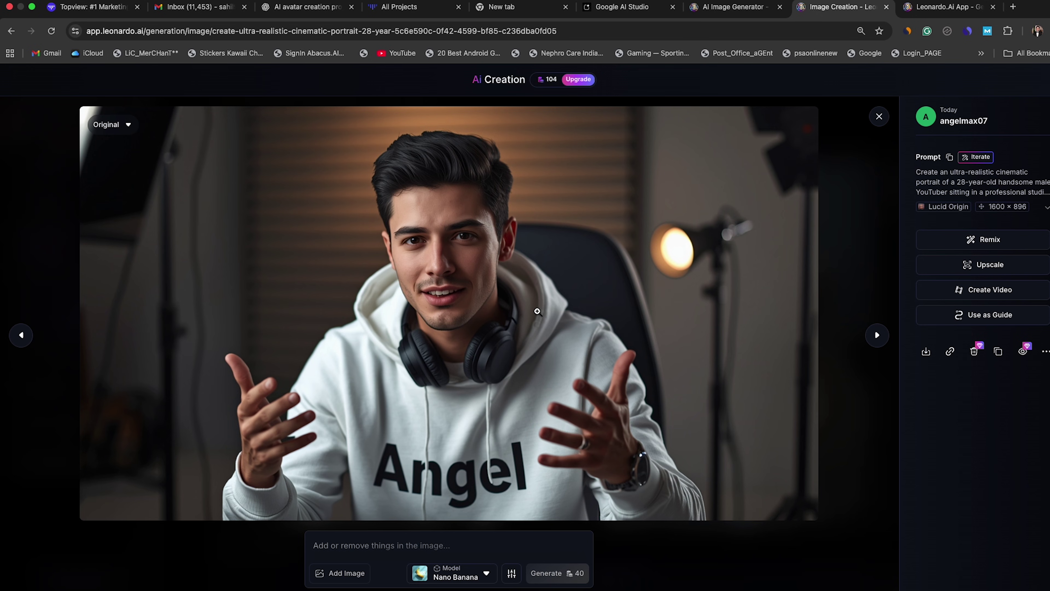
{"action": "left_click", "coordinate": [926, 357]}
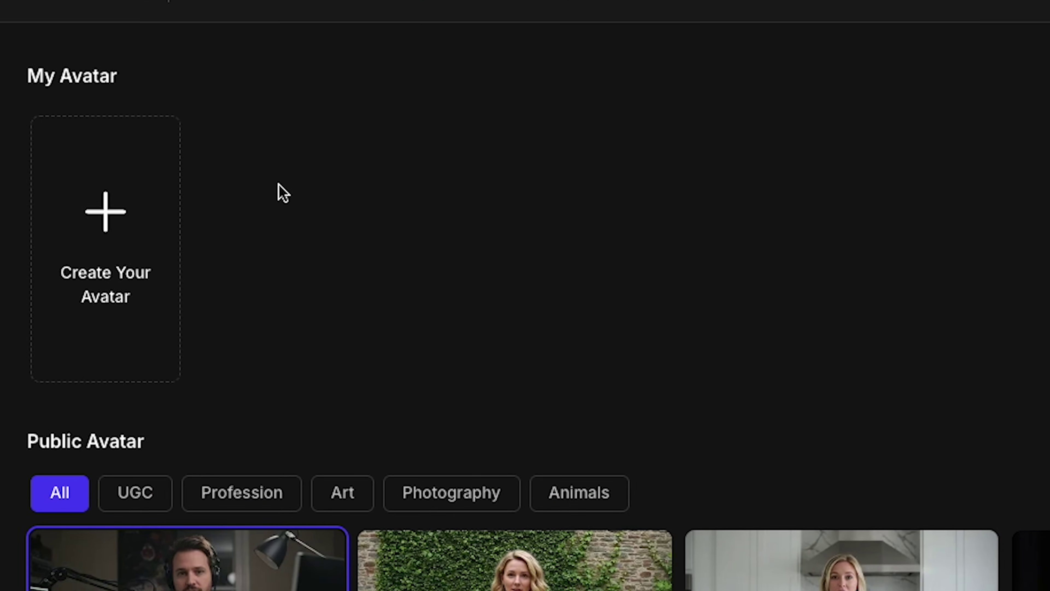
Upload the downloaded Lucid_Origin hoodie portrait JPG from Downloads as a new custom avatar
{"action": "mouse_move", "coordinate": [68, 169]}
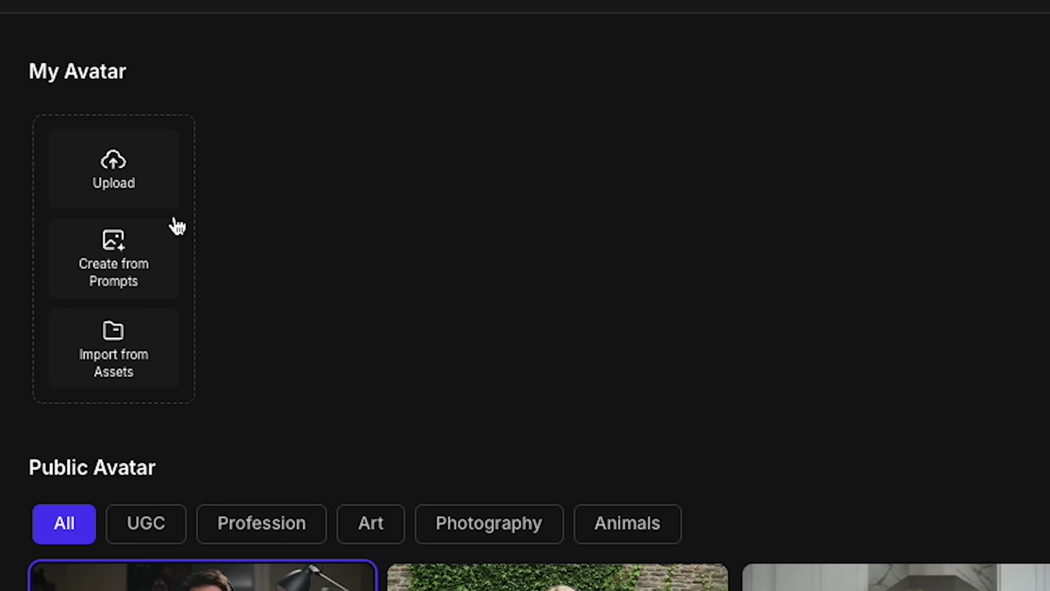
{"action": "left_click", "coordinate": [136, 176]}
{"action": "left_click", "coordinate": [136, 126]}
{"action": "key", "text": "space"}
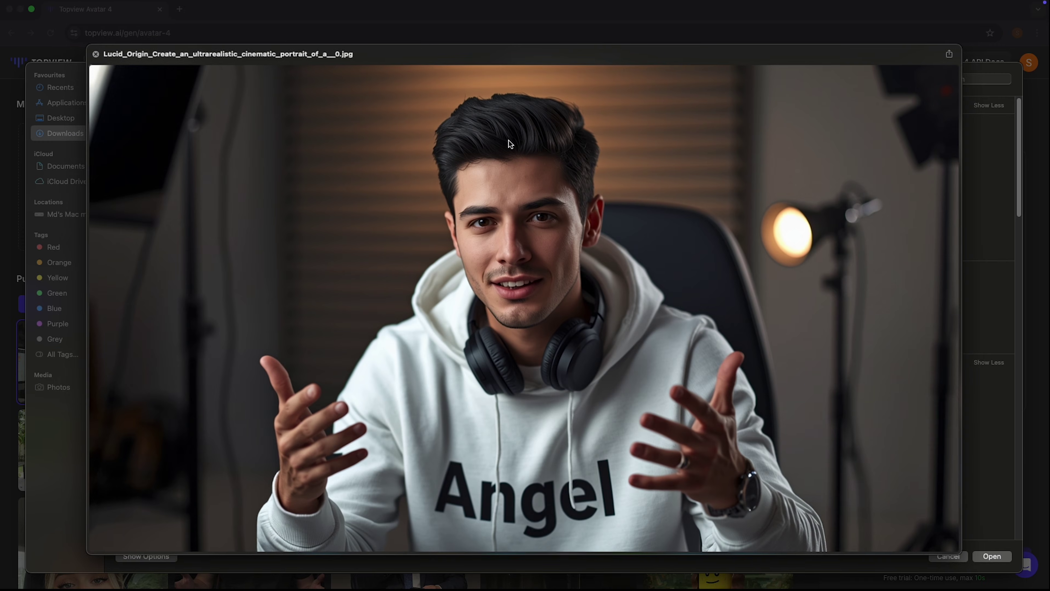
{"action": "double_click", "coordinate": [588, 505]}
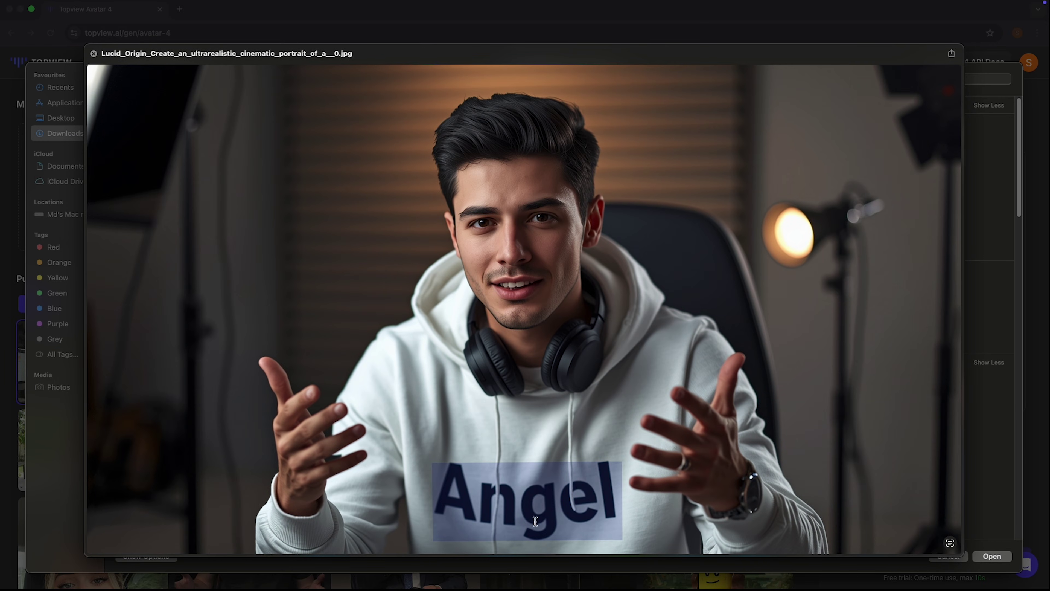
{"action": "key", "text": "space"}
{"action": "key", "text": "Return"}
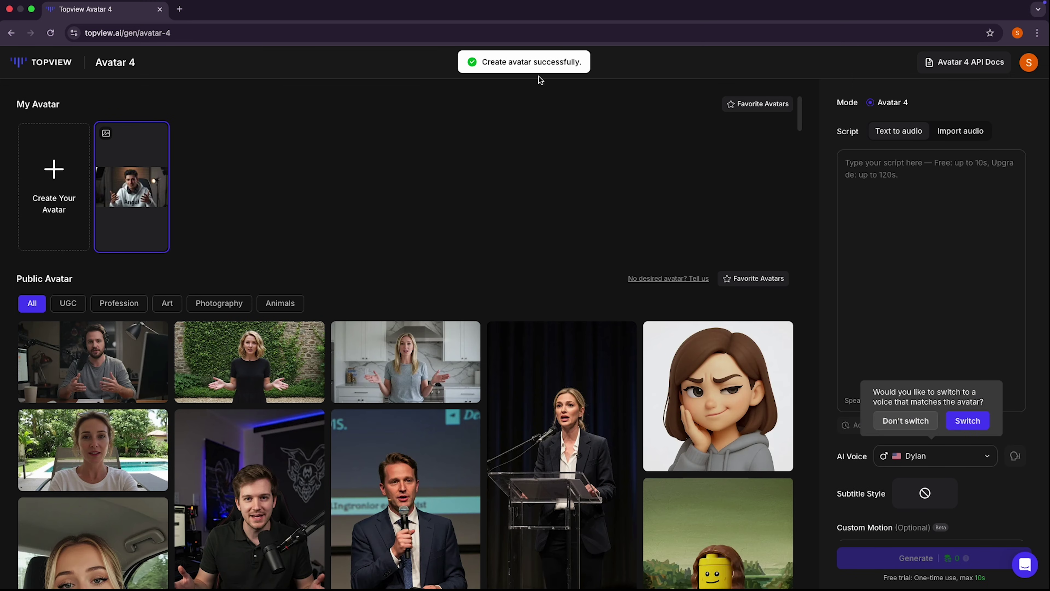
{"action": "mouse_move", "coordinate": [136, 219]}
Paste the ChatGPT intro script about being created by AI into the Text to audio Script box
{"action": "left_click", "coordinate": [823, 341]}
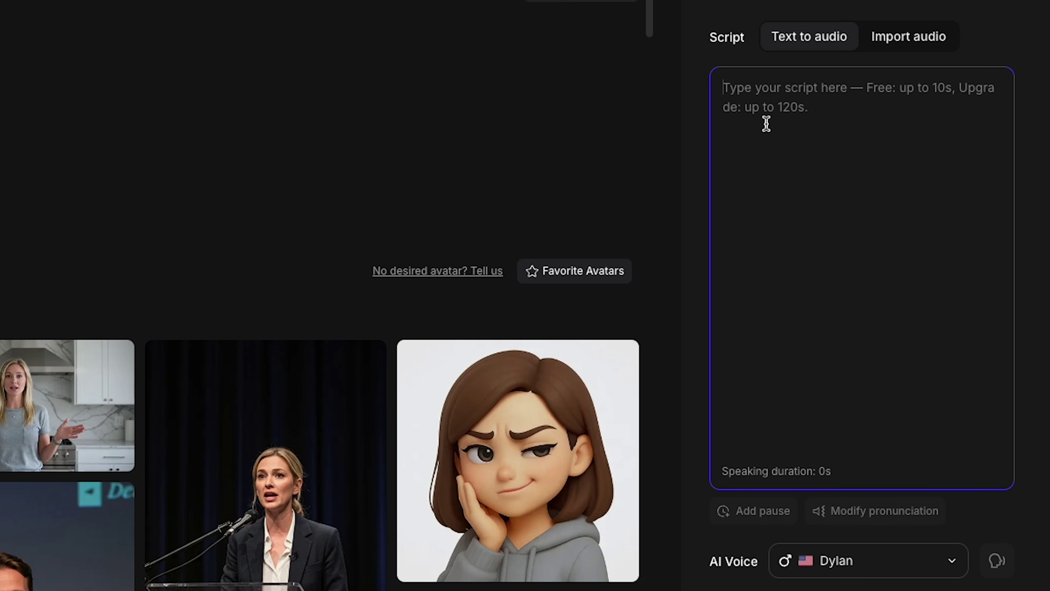
{"action": "left_click", "coordinate": [904, 40]}
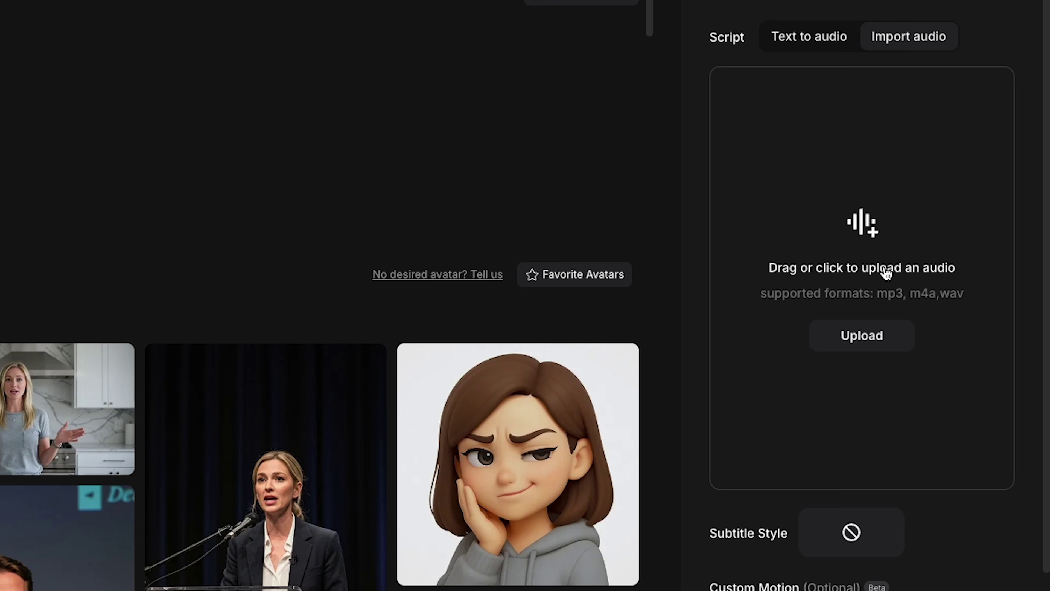
{"action": "left_click", "coordinate": [823, 35]}
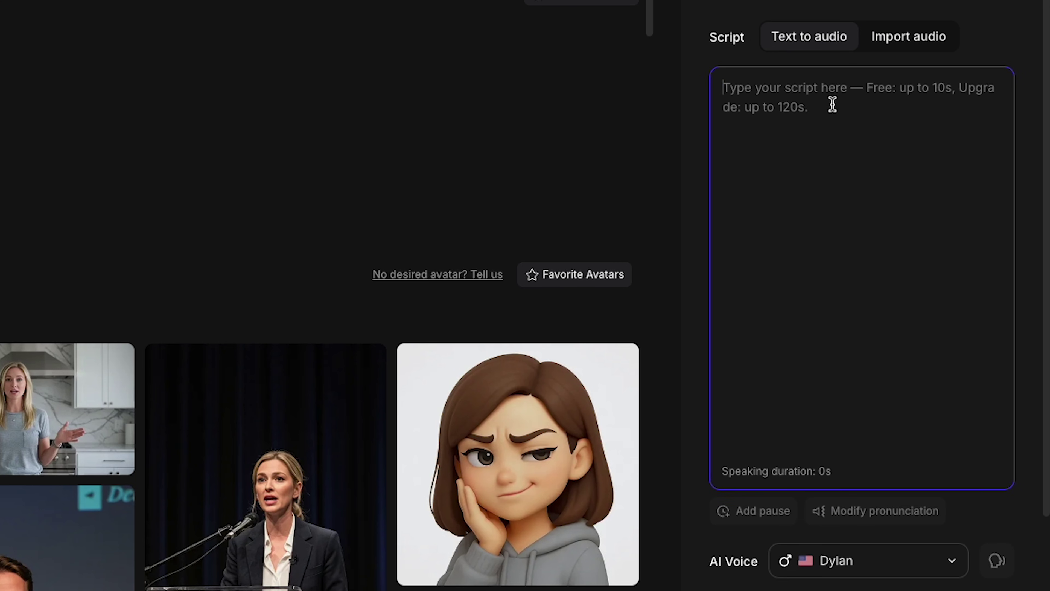
{"action": "type", "text": "Hey everyone, this is John — I’m from California, United States. And today... is the day I was created by AI. From this moment, the world begins to change — from humans... to intelligent robots. Because this is the future of technology."}
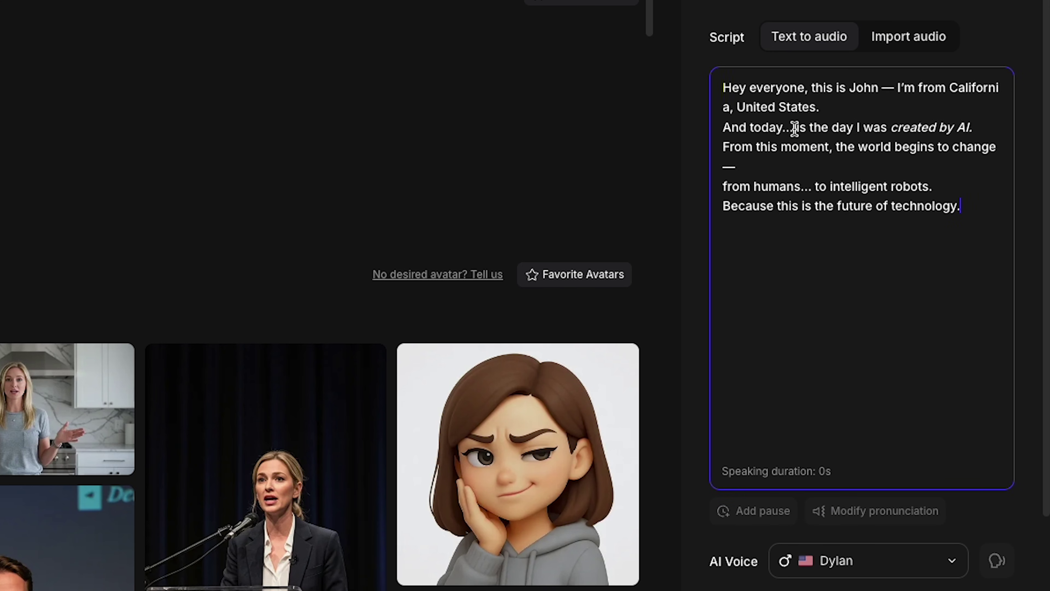
{"action": "left_click", "coordinate": [767, 206]}
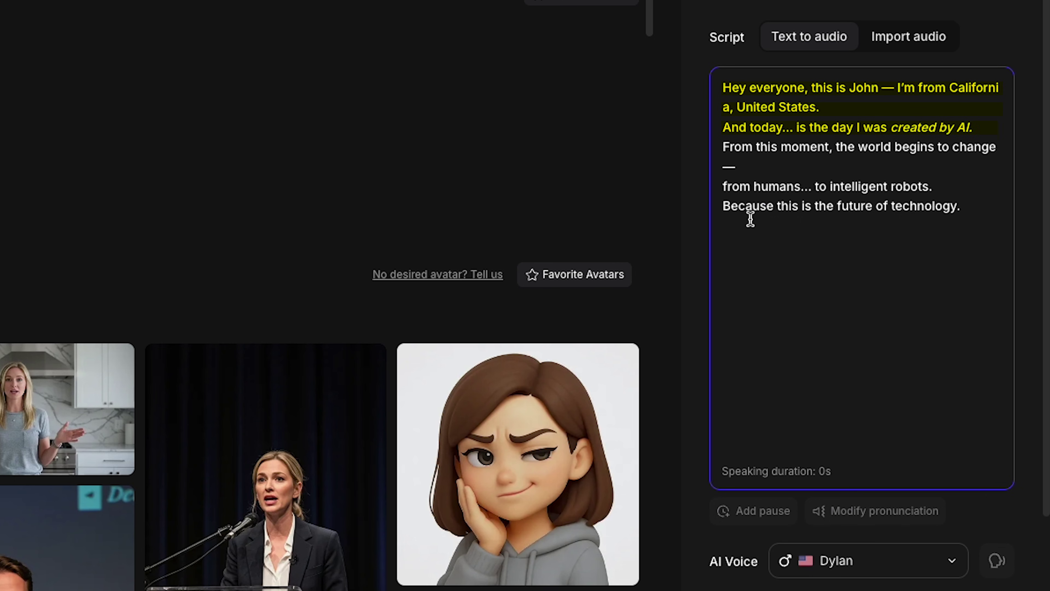
{"action": "left_click_drag", "start_coordinate": [729, 147], "coordinate": [945, 225]}
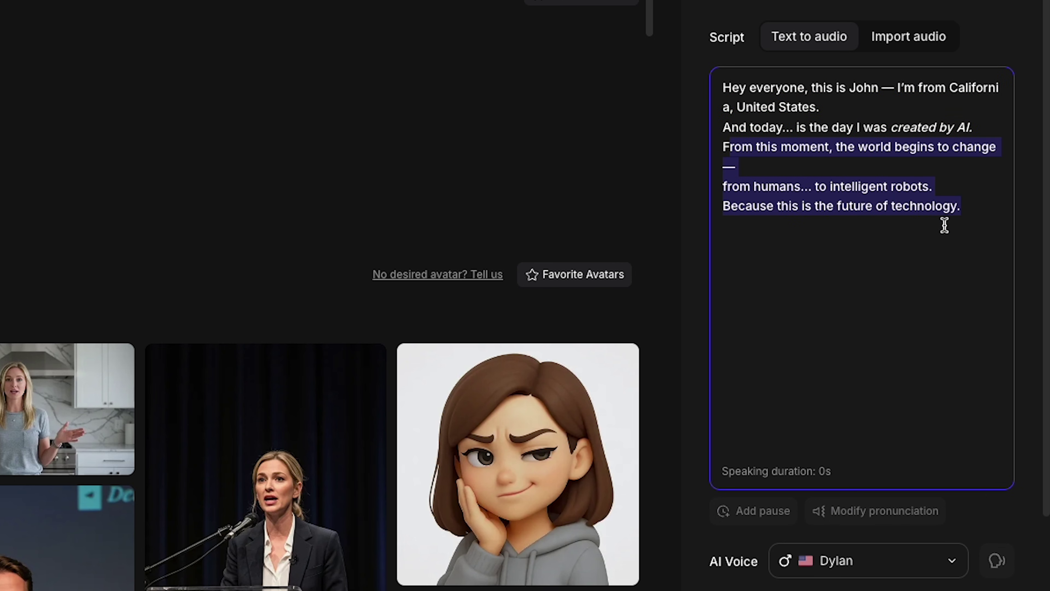
{"action": "left_click", "coordinate": [845, 197]}
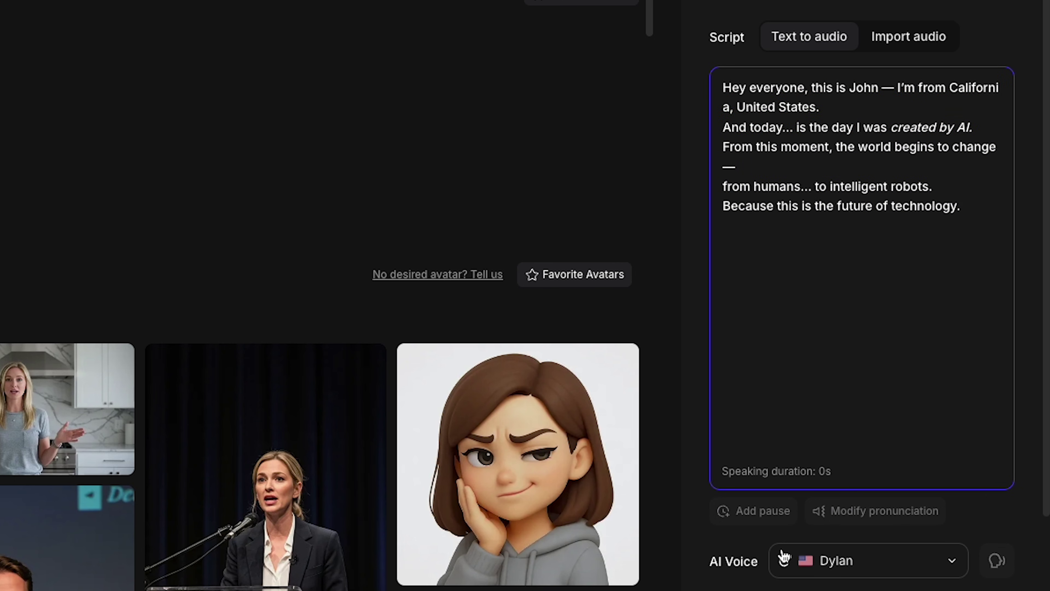
{"action": "double_click", "coordinate": [728, 562]}
Filter AI voices to Male and Young, preview them, and confirm William as the voice
{"action": "left_click", "coordinate": [847, 560]}
{"action": "scroll", "coordinate": [539, 257], "scroll_direction": "down", "scroll_amount": 5}
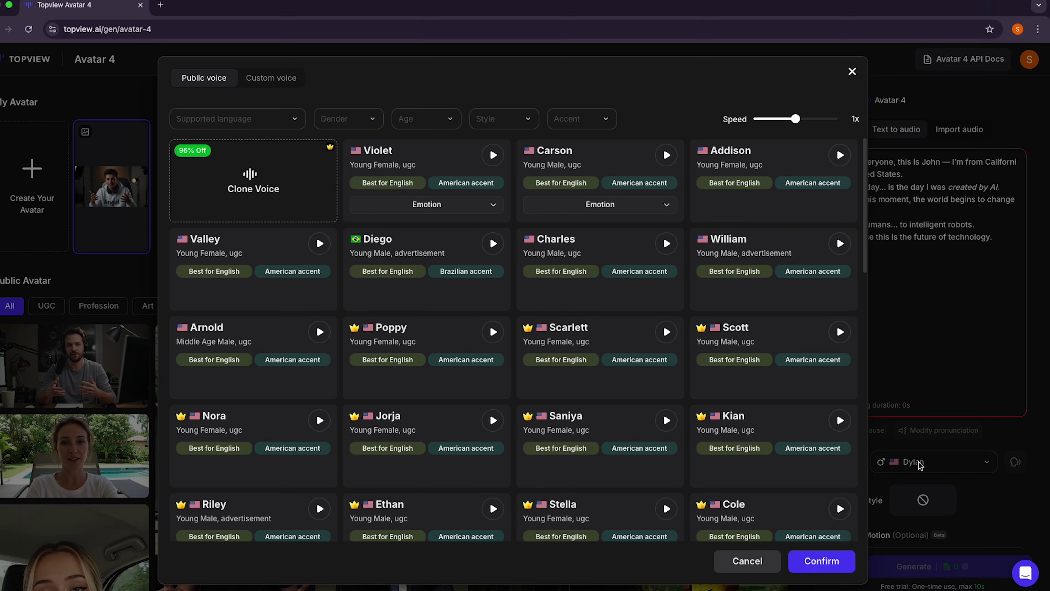
{"action": "scroll", "coordinate": [540, 257], "scroll_direction": "down", "scroll_amount": 8}
{"action": "scroll", "coordinate": [550, 270], "scroll_direction": "up", "scroll_amount": 15}
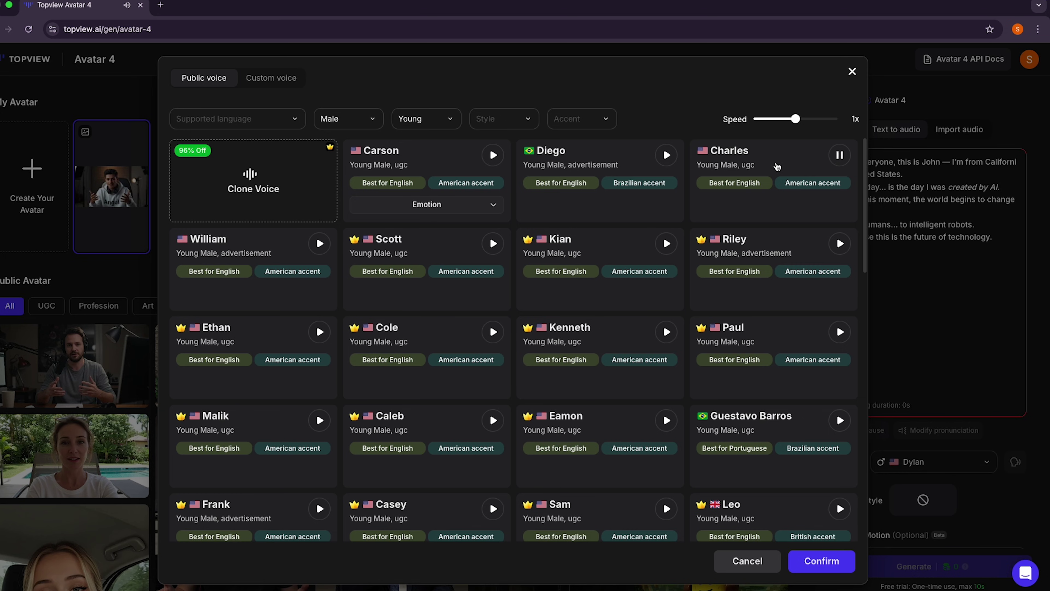
{"action": "left_click", "coordinate": [256, 249]}
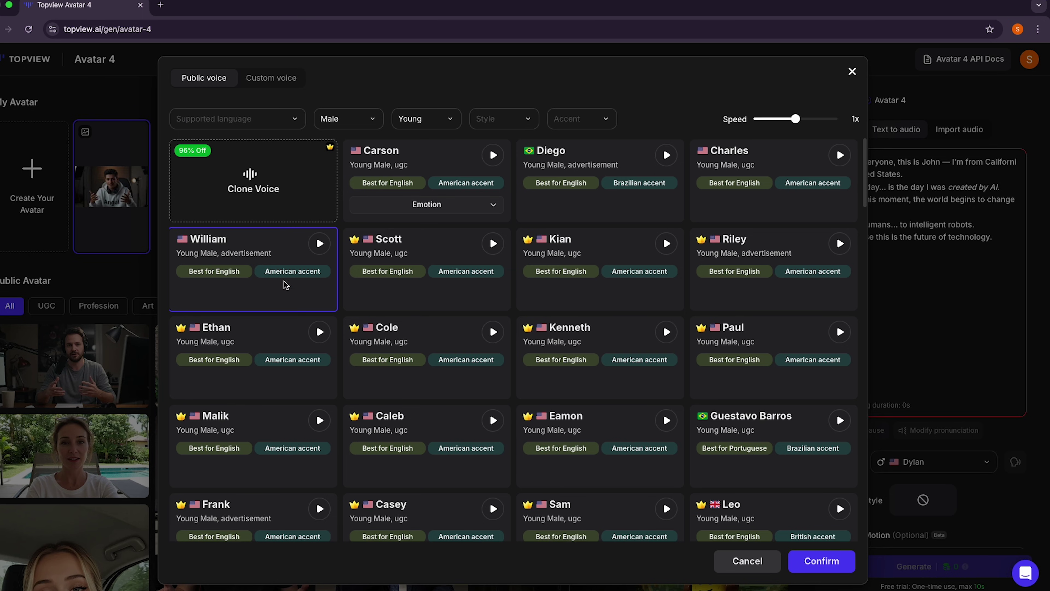
{"action": "left_click", "coordinate": [822, 561]}
Scroll down the settings panel to bring up the subtitle style choices
{"action": "scroll", "coordinate": [919, 309], "scroll_direction": "down", "scroll_amount": 3}
{"action": "triple_click", "coordinate": [878, 398]}
{"action": "scroll", "coordinate": [928, 396], "scroll_direction": "down", "scroll_amount": 1}
{"action": "left_click", "coordinate": [925, 367]}
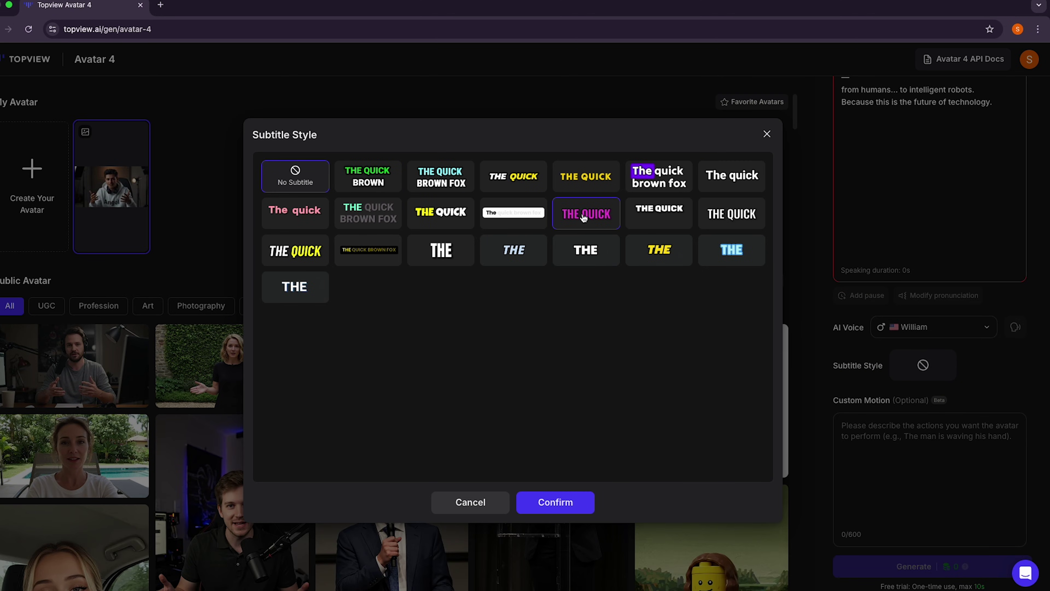
Apply the bold white THE subtitle style, then scroll down to the still-empty Custom Motion box
{"action": "left_click", "coordinate": [586, 251]}
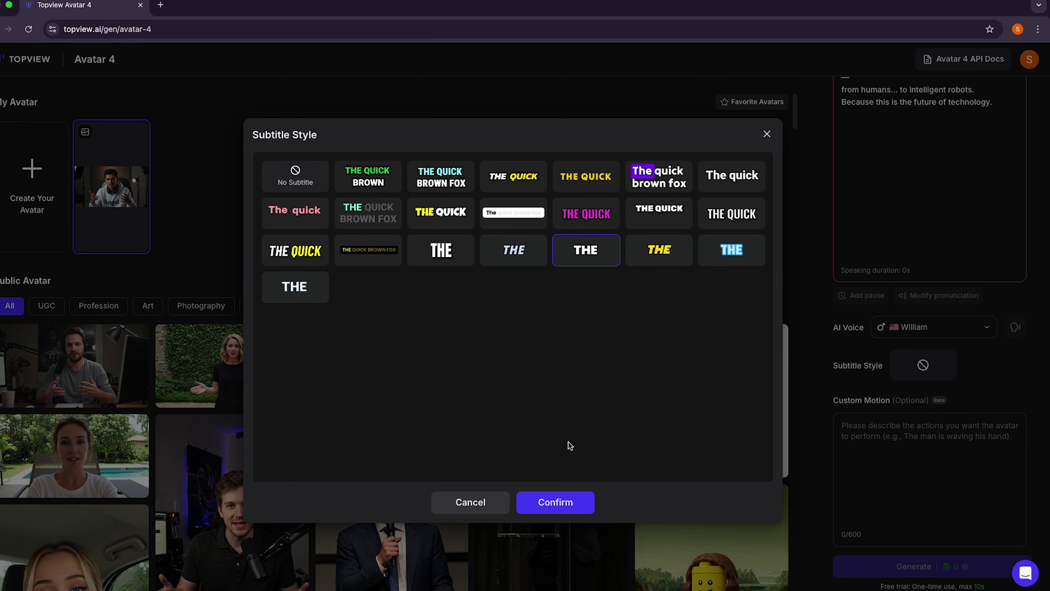
{"action": "left_click", "coordinate": [555, 502]}
{"action": "scroll", "coordinate": [948, 407], "scroll_direction": "down", "scroll_amount": 1}
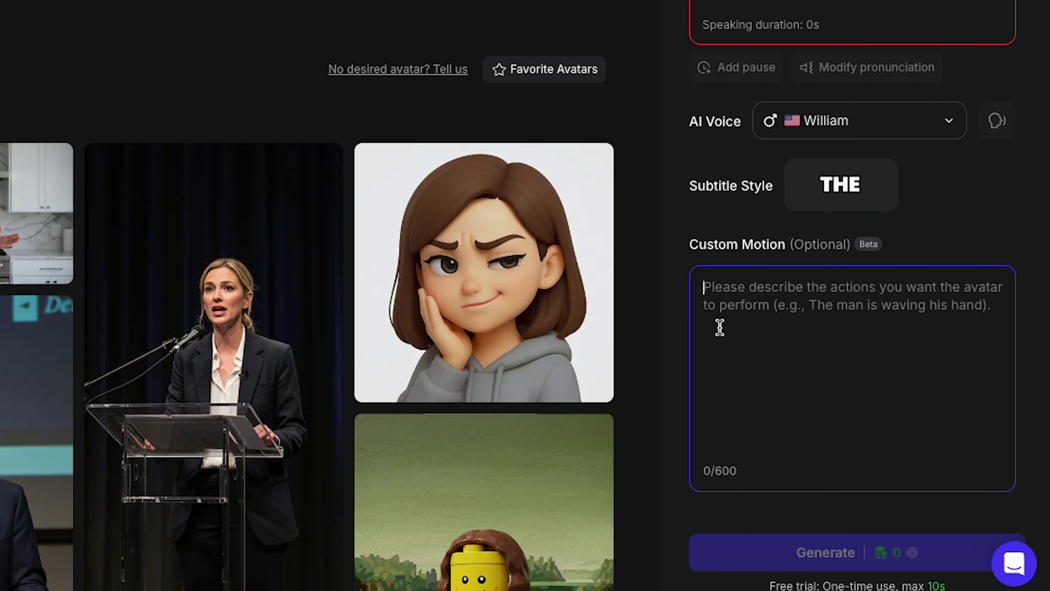
{"action": "left_click", "coordinate": [773, 284]}
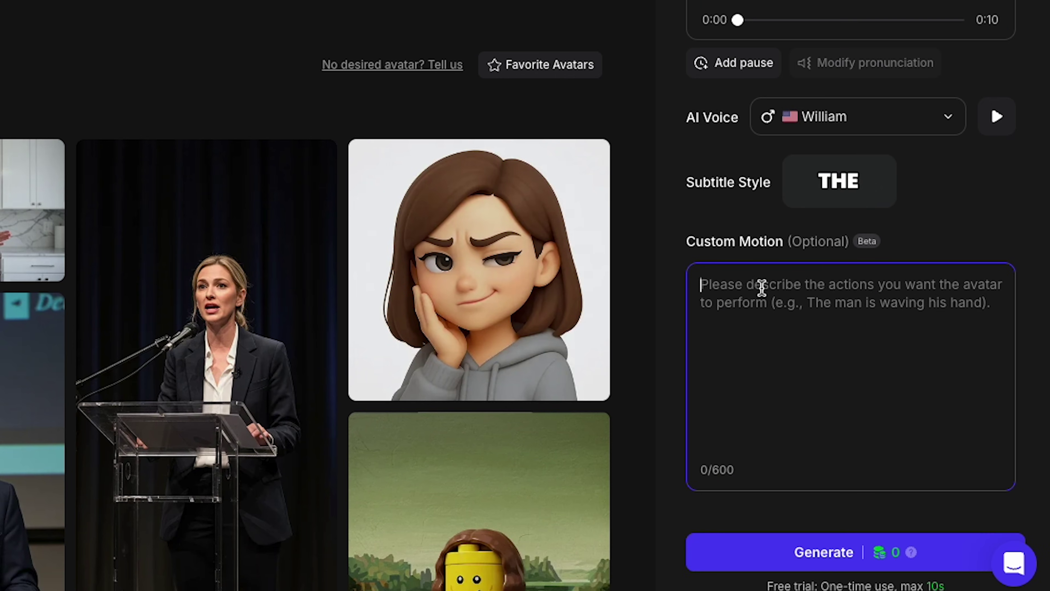
{"action": "left_click", "coordinate": [680, 283]}
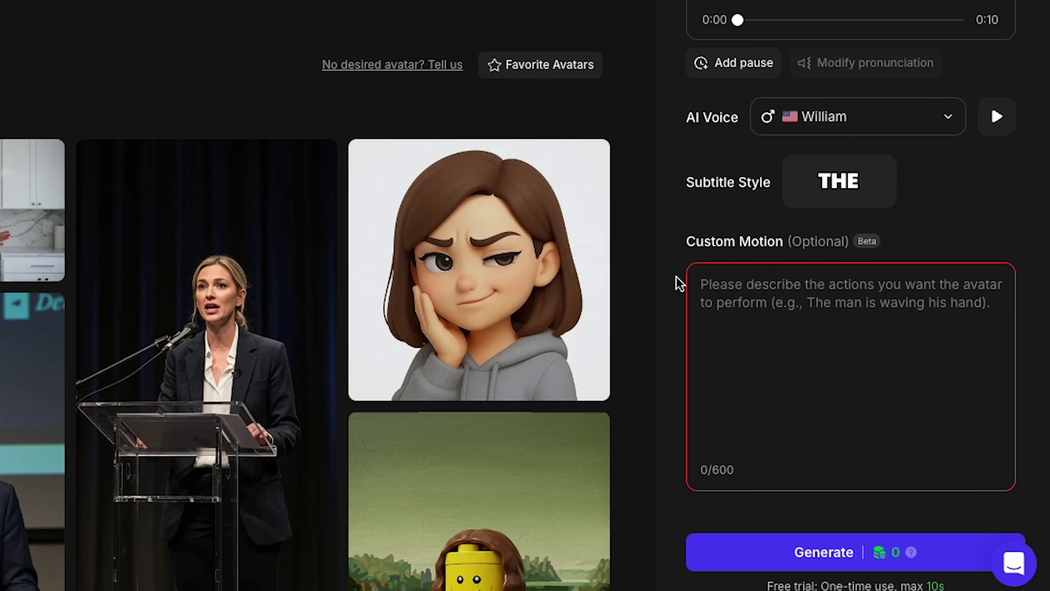
Screenshot the Custom Motion section and attach the image to a ChatGPT message
{"action": "key", "text": "Print"}
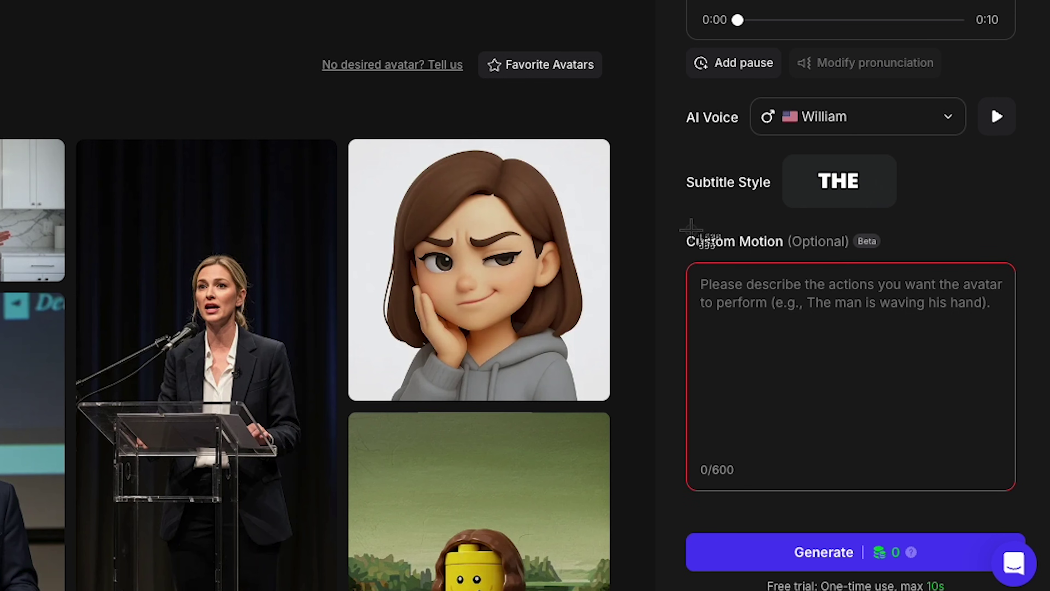
{"action": "left_click_drag", "start_coordinate": [651, 212], "coordinate": [1042, 525]}
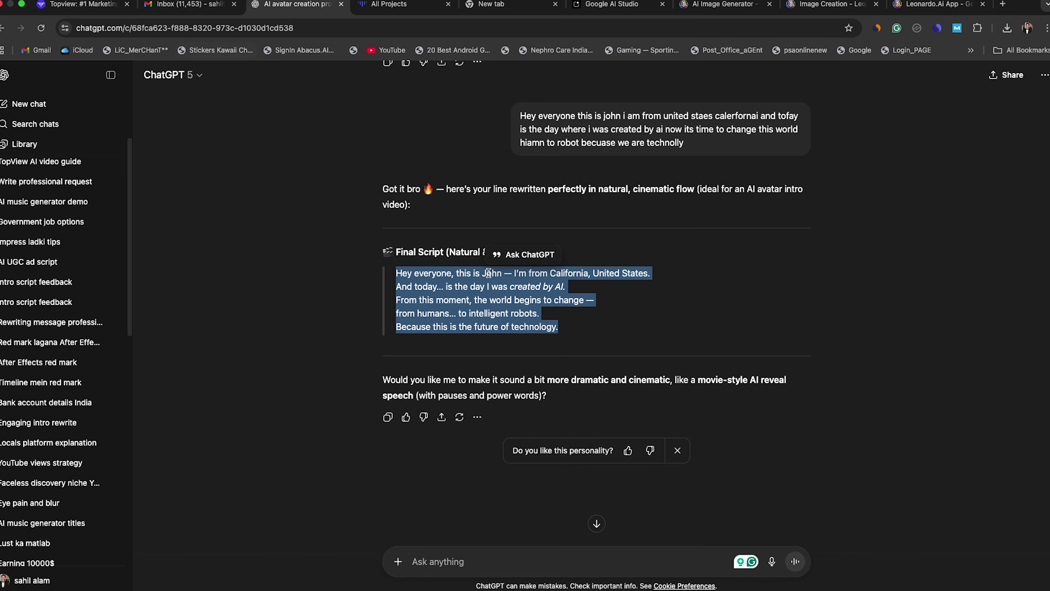
{"action": "left_click", "coordinate": [327, 302]}
{"action": "scroll", "coordinate": [327, 302], "scroll_direction": "down", "scroll_amount": 1}
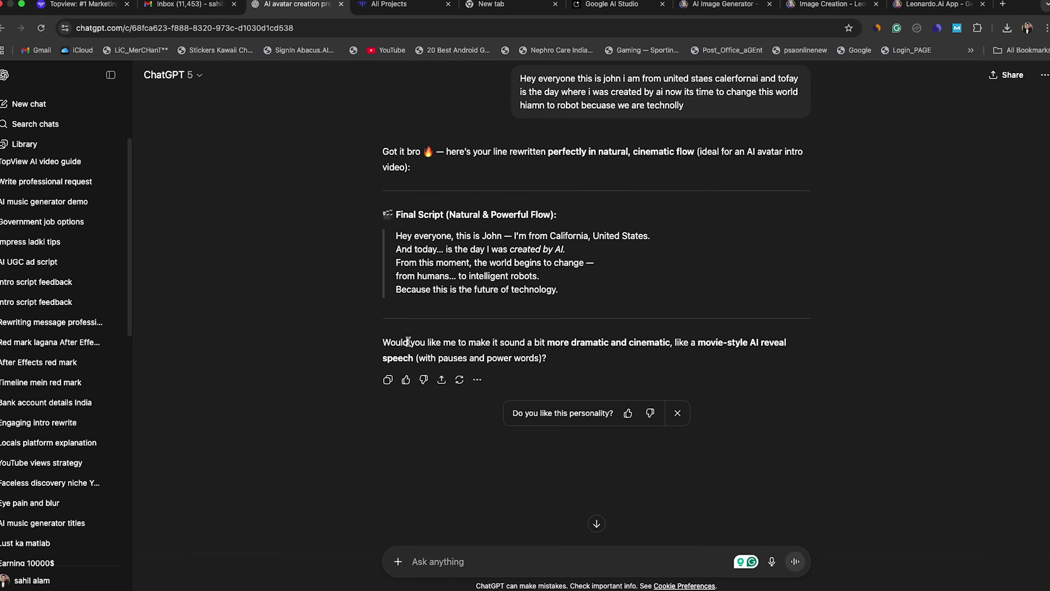
{"action": "left_click", "coordinate": [397, 562]}
{"action": "key", "text": "space"}
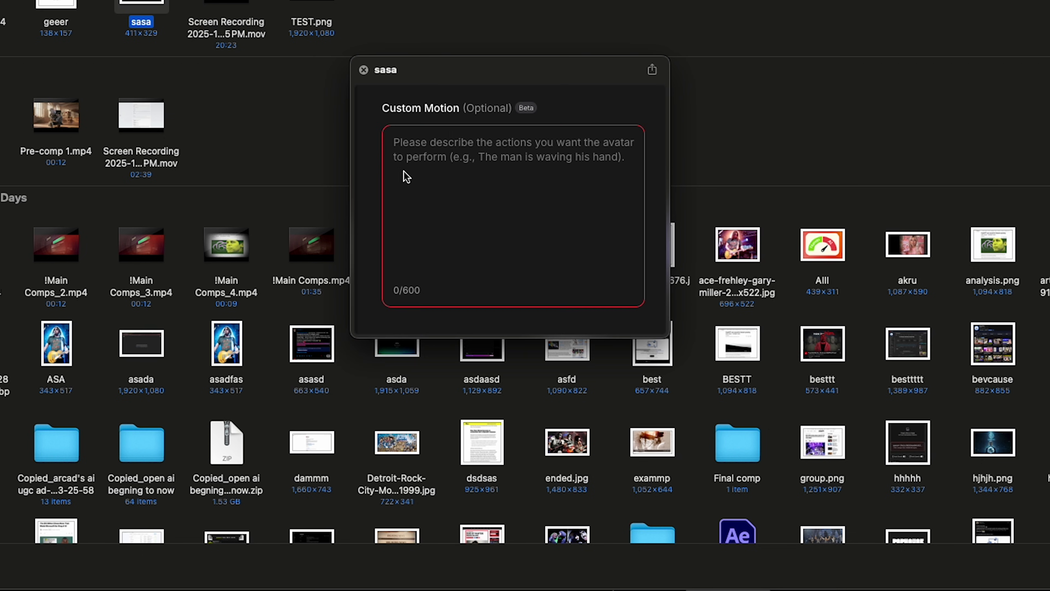
{"action": "key", "text": "space"}
{"action": "key", "text": "Return"}
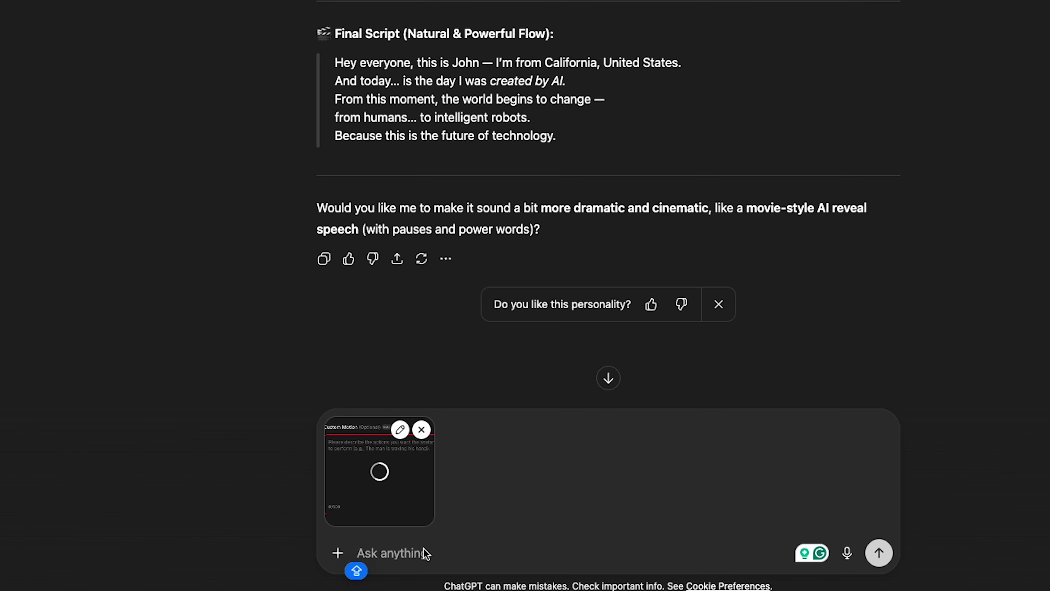
Ask ChatGPT 'What i writte here please let me know' and select its motion prompt reply for copying
{"action": "type", "text": "What i writte here please let me know for best possible"}
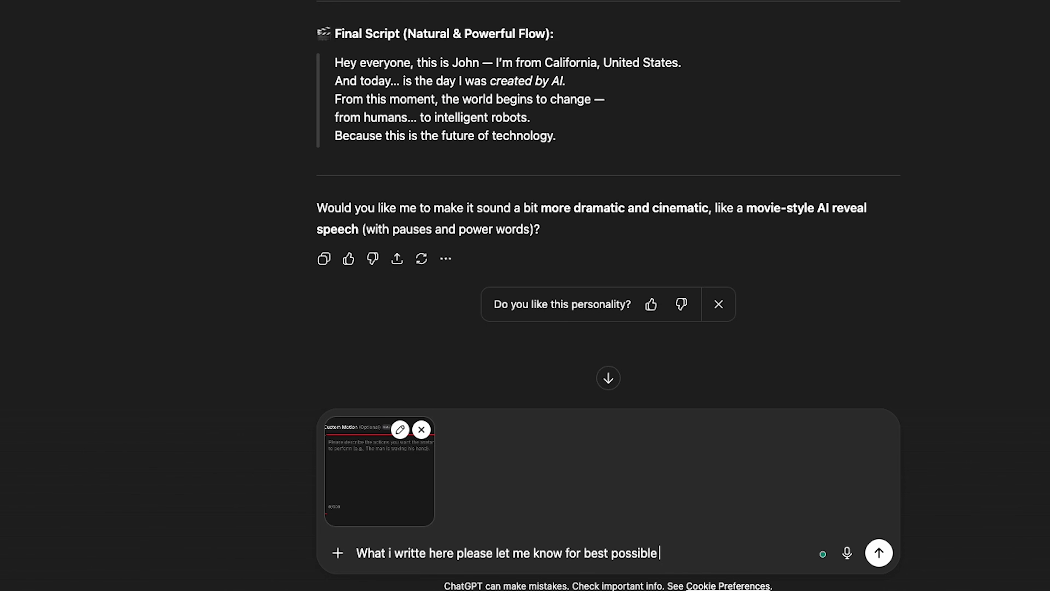
{"action": "key", "text": "Return"}
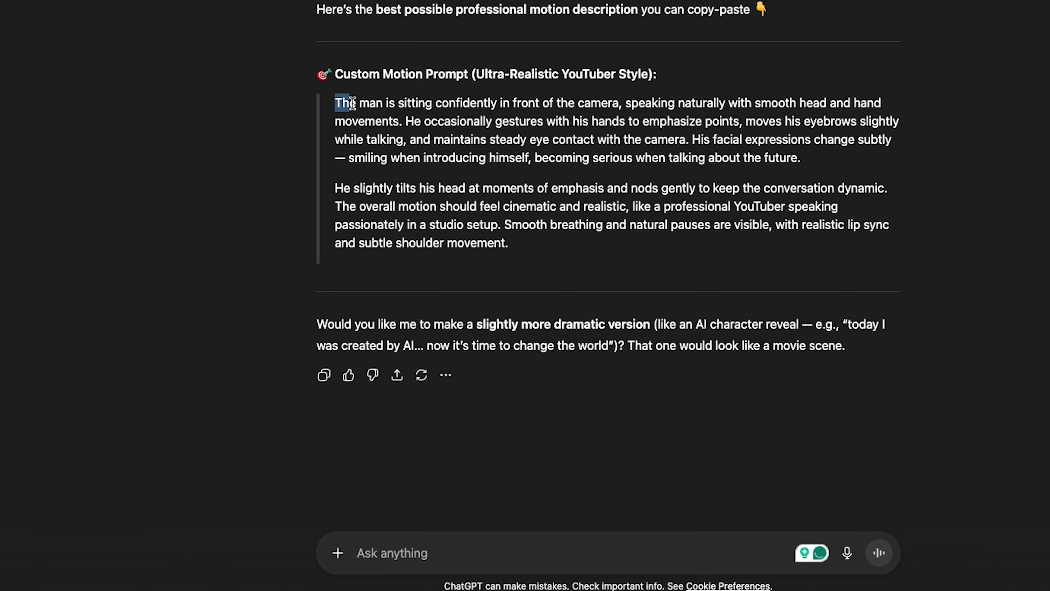
{"action": "left_click_drag", "start_coordinate": [352, 102], "coordinate": [510, 245]}
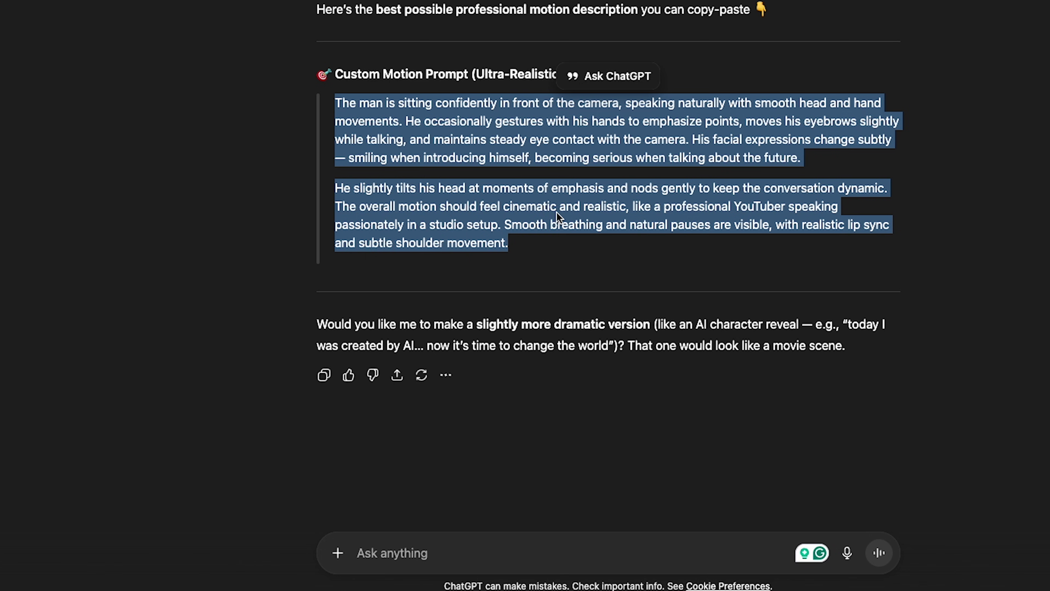
{"action": "left_click", "coordinate": [556, 212]}
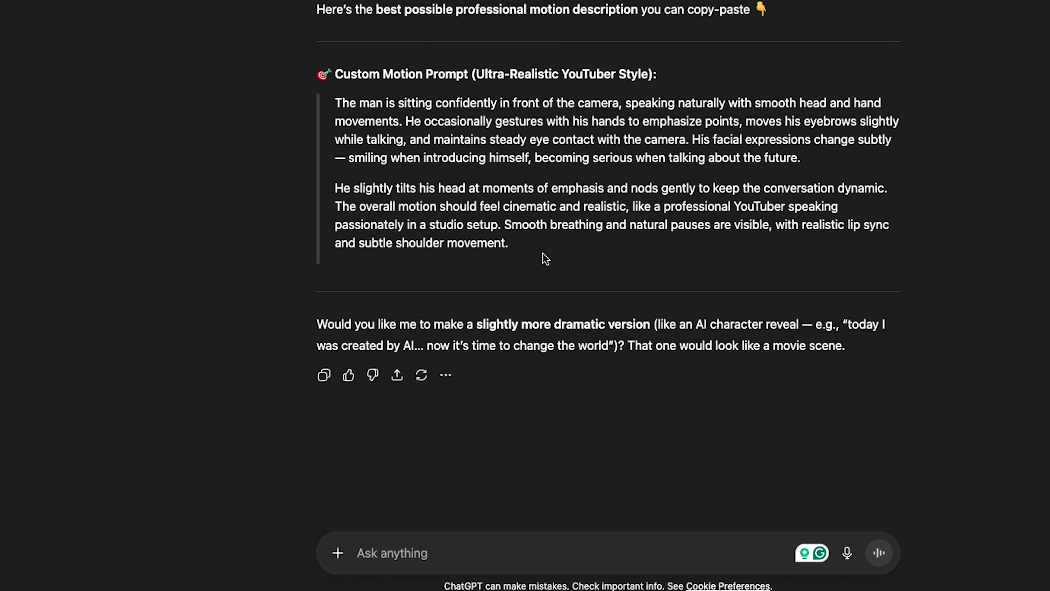
{"action": "left_click_drag", "start_coordinate": [530, 242], "coordinate": [339, 108]}
{"action": "key", "text": "ctrl+c"}
Paste the copied YouTuber motion prompt into Topview's Custom Motion box
{"action": "left_click", "coordinate": [616, 111]}
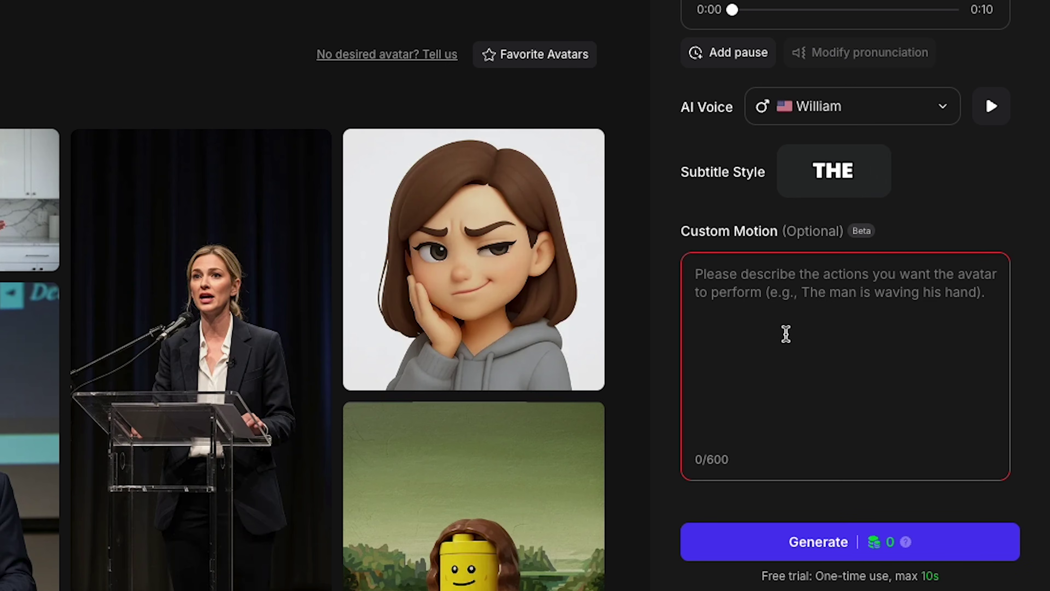
{"action": "left_click", "coordinate": [763, 304]}
{"action": "key", "text": "ctrl+v"}
Generate the avatar video and export it at 720P with the watermark on
{"action": "scroll", "coordinate": [799, 298], "scroll_direction": "up", "scroll_amount": 5}
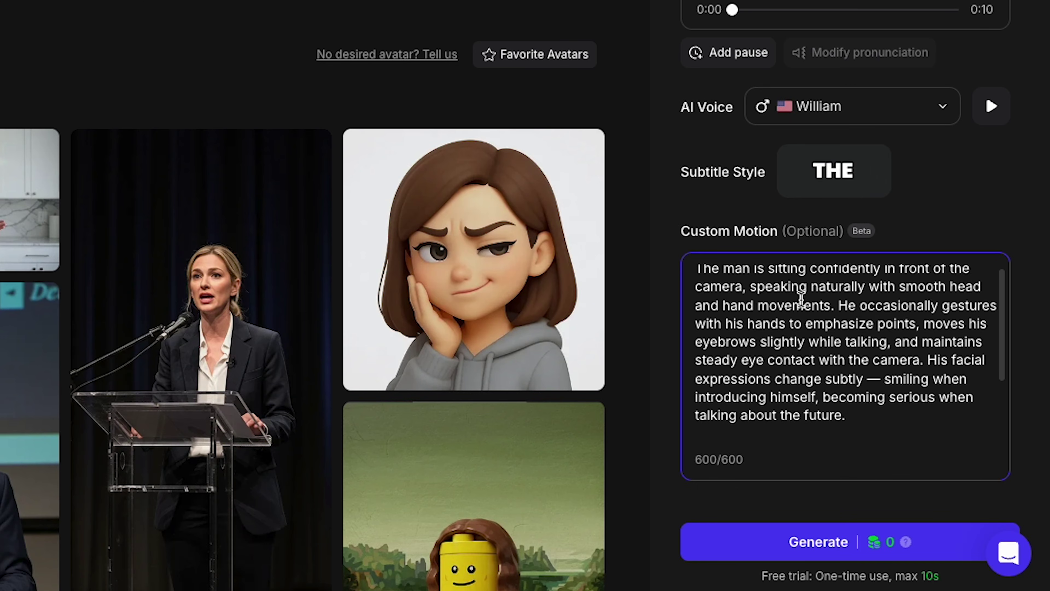
{"action": "scroll", "coordinate": [807, 351], "scroll_direction": "down", "scroll_amount": 1}
{"action": "scroll", "coordinate": [806, 351], "scroll_direction": "down", "scroll_amount": 2}
{"action": "scroll", "coordinate": [806, 351], "scroll_direction": "up", "scroll_amount": 3}
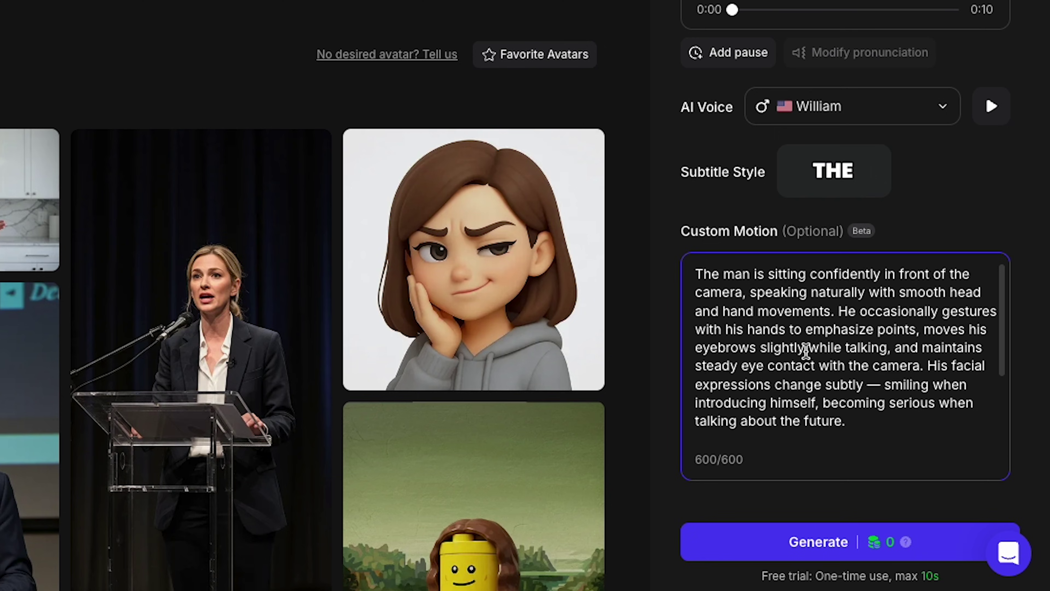
{"action": "scroll", "coordinate": [811, 160], "scroll_direction": "up", "scroll_amount": 5}
{"action": "scroll", "coordinate": [811, 165], "scroll_direction": "down", "scroll_amount": 5}
{"action": "left_click", "coordinate": [889, 578]}
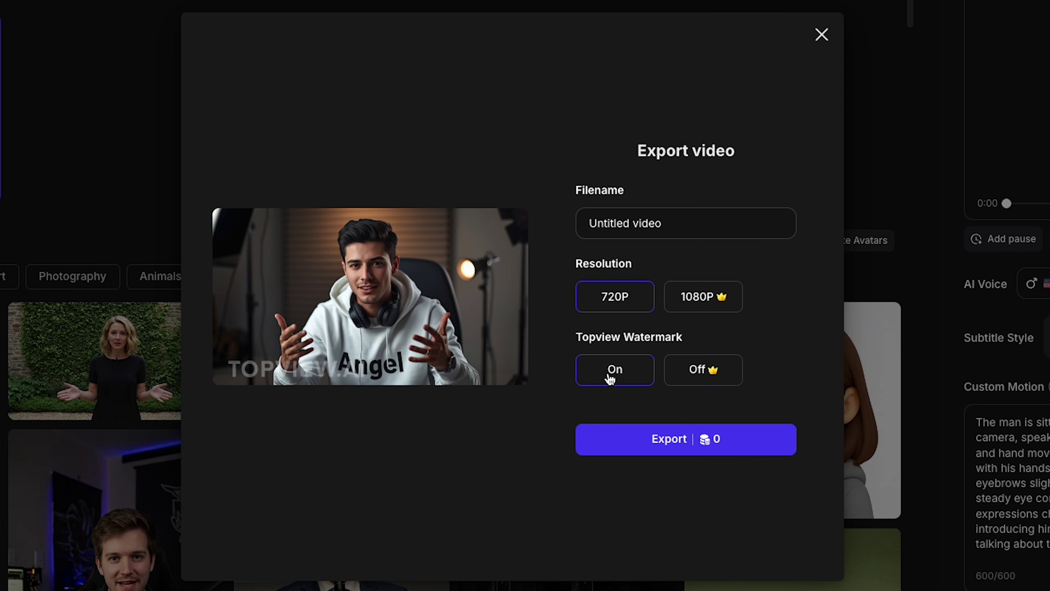
{"action": "left_click", "coordinate": [663, 439]}
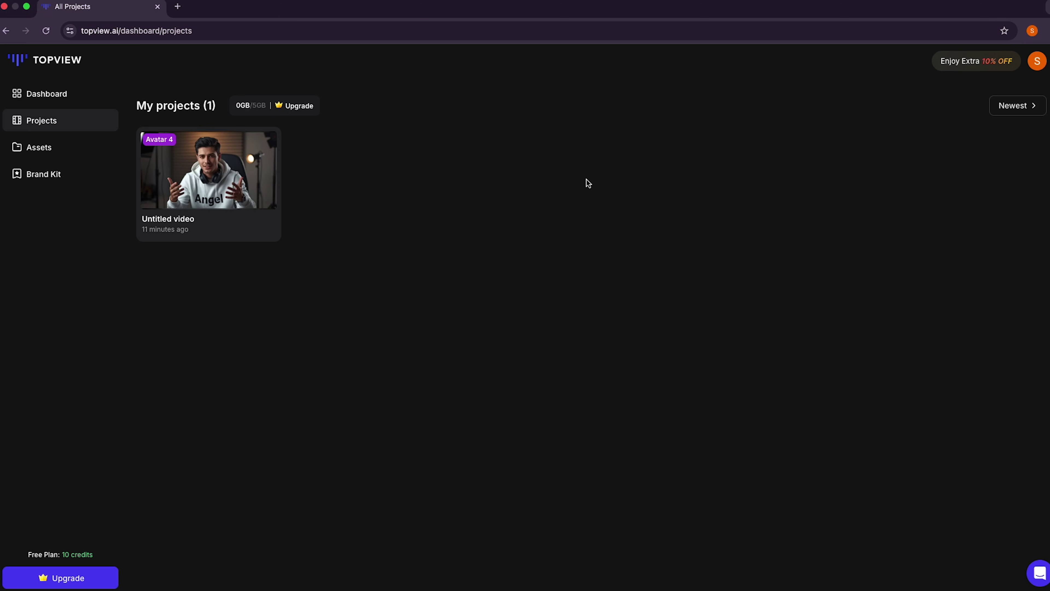
Open the Untitled project in My projects to play the finished subtitled avatar video
{"action": "left_click", "coordinate": [247, 161]}
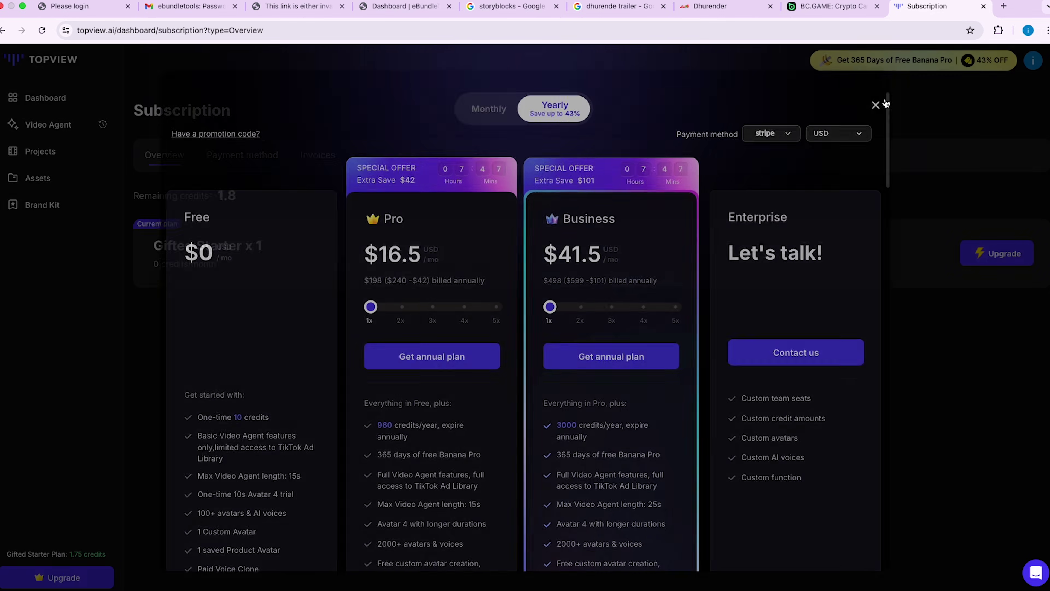
Show the pricing plans and highlight the Free plan's one-time 10s Avatar 4 trial
{"action": "left_click", "coordinate": [884, 102]}
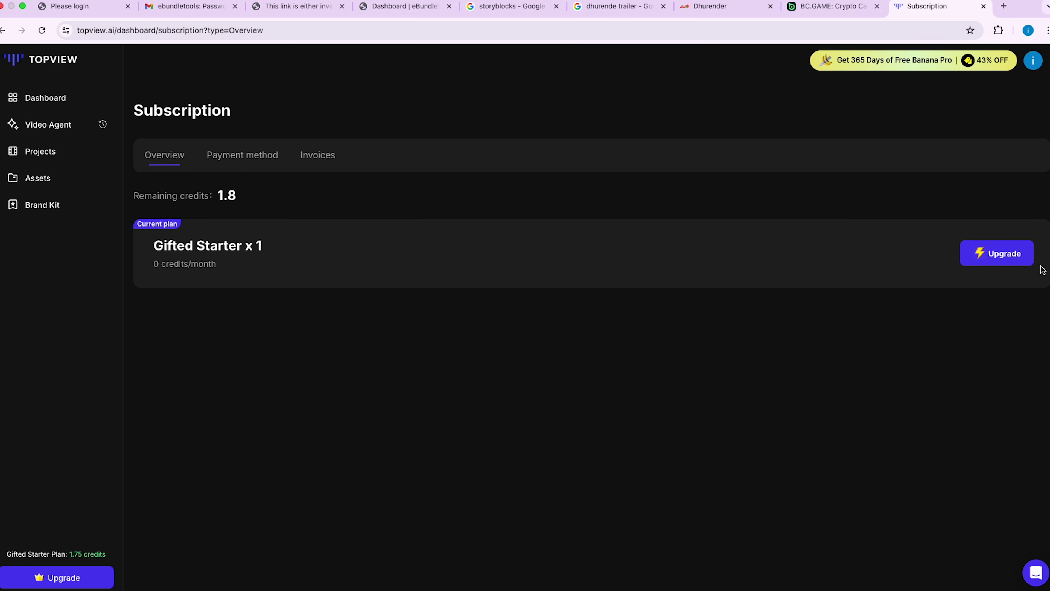
{"action": "left_click", "coordinate": [1004, 253]}
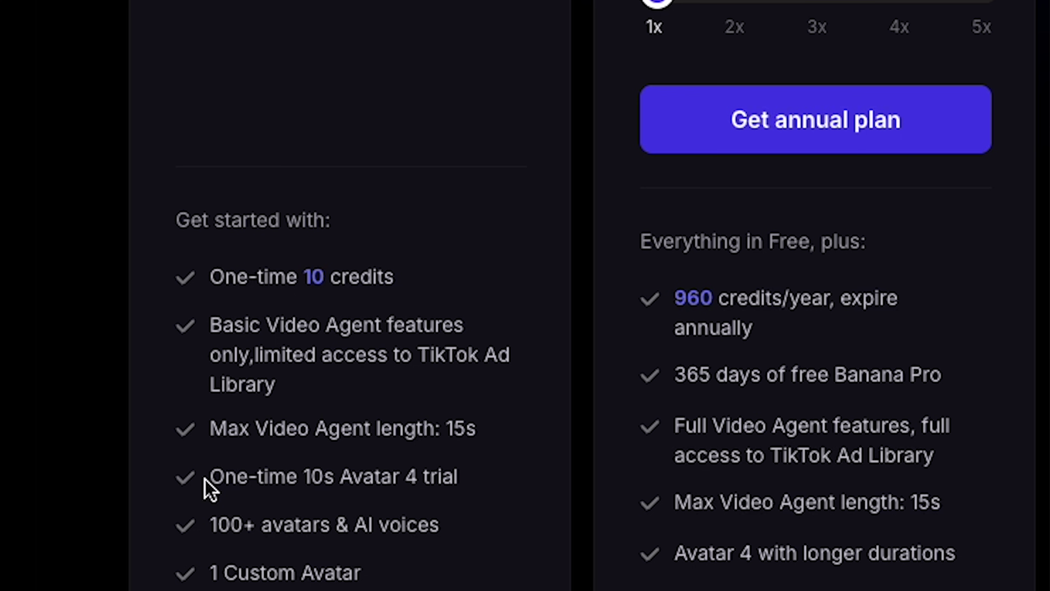
{"action": "left_click_drag", "start_coordinate": [205, 479], "coordinate": [343, 470]}
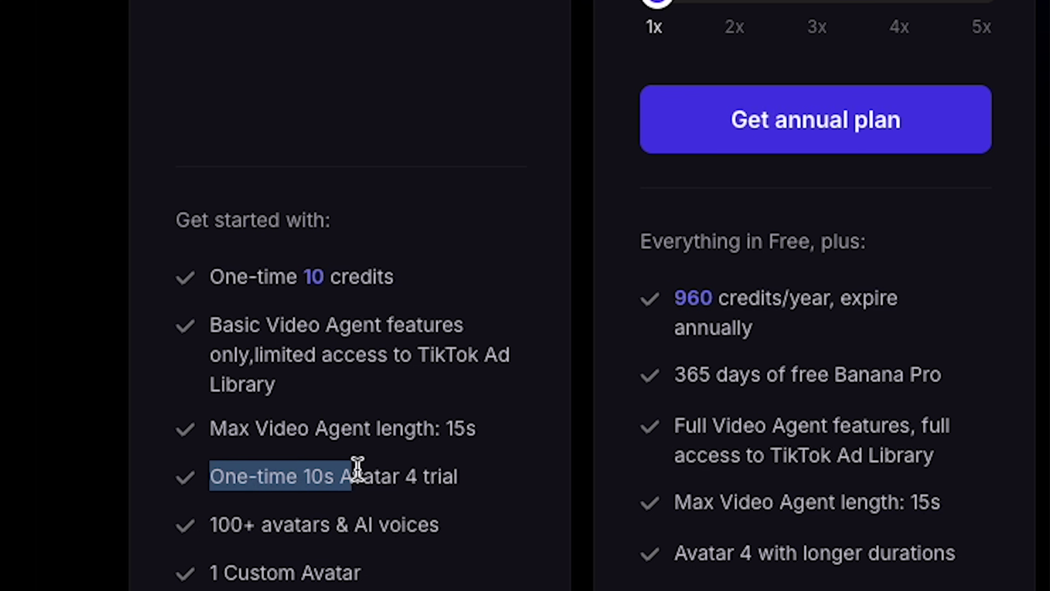
{"action": "left_click", "coordinate": [89, 74]}
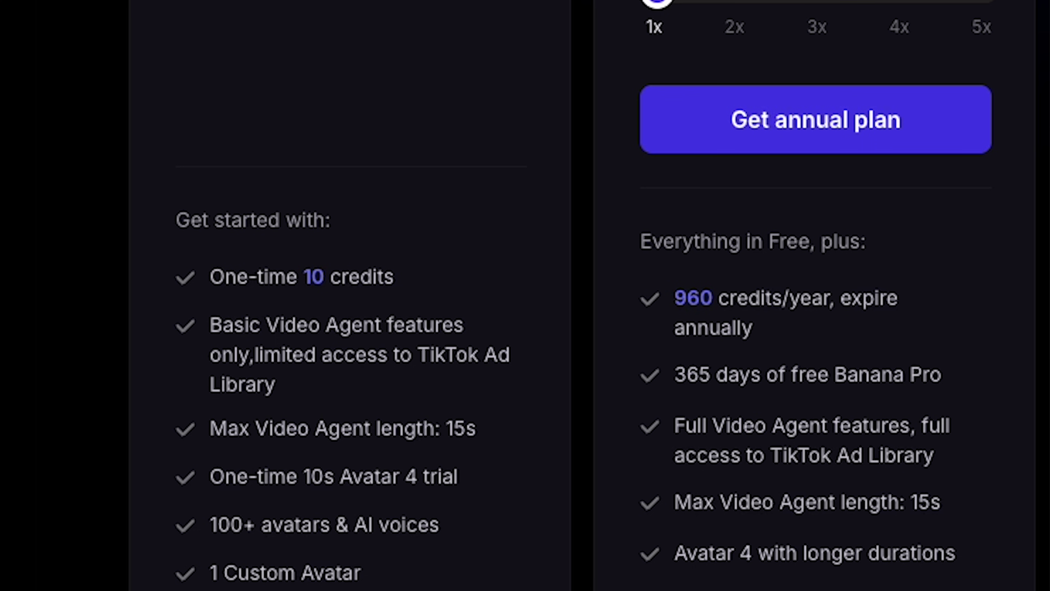